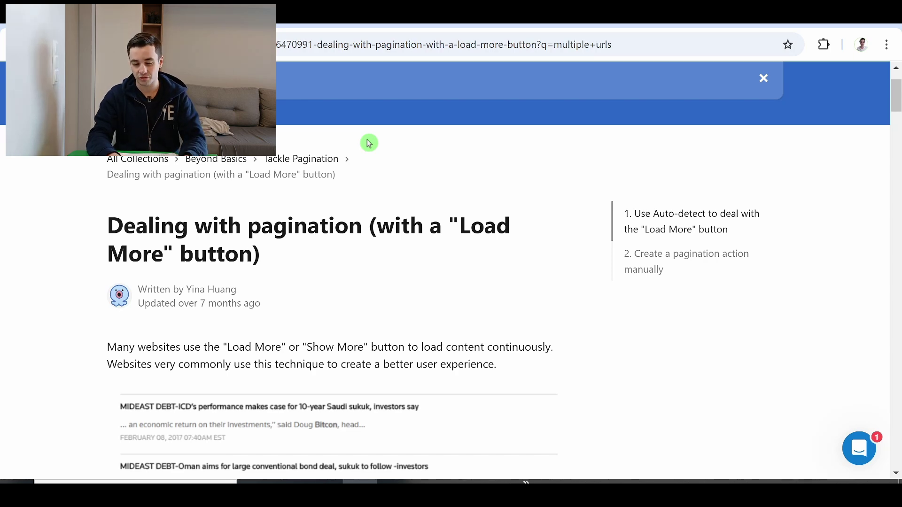
# - Review the help article on "Load More" pagination and browse the playlists on the Octoparse YouTube channel
pyautogui.scroll(3, 321, 235)
pyautogui.hscroll(-1, 322, 235)
pyautogui.scroll(-3, 321, 235)
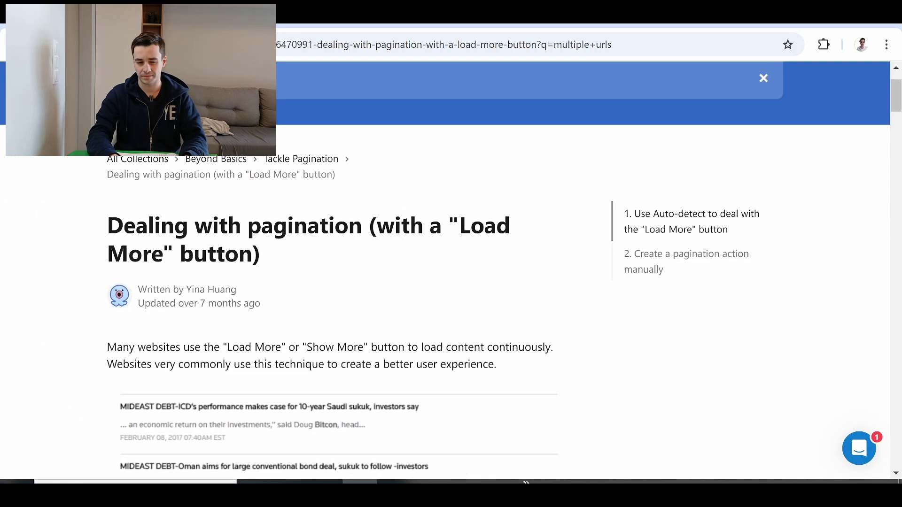
pyautogui.hotkey('ctrl', 'Tab')
pyautogui.scroll(-4, 472, 346)
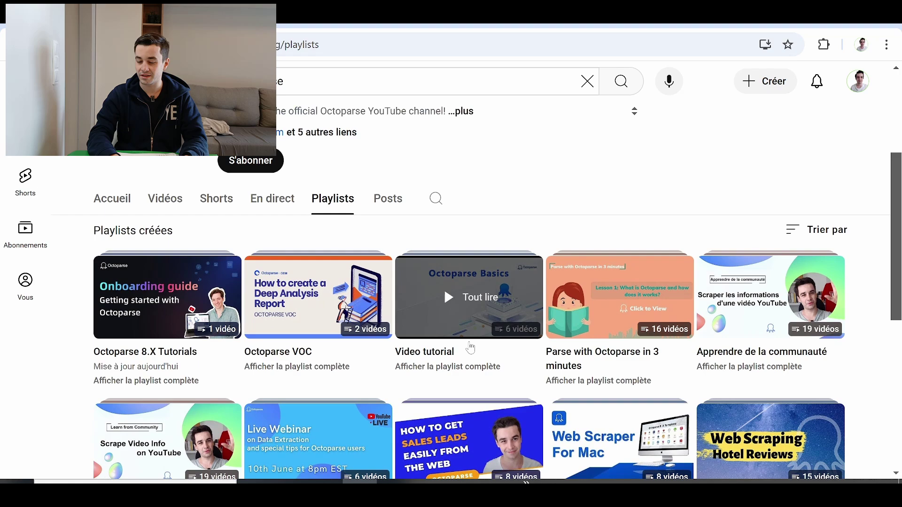
pyautogui.scroll(2, 471, 348)
pyautogui.hscroll(2, 471, 347)
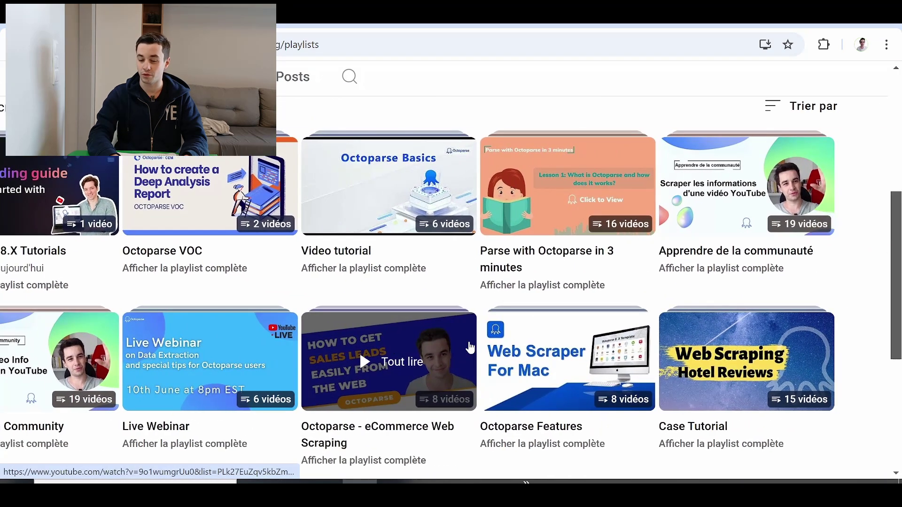
pyautogui.hscroll(-2, 471, 348)
pyautogui.scroll(-2, 471, 347)
pyautogui.scroll(4, 468, 346)
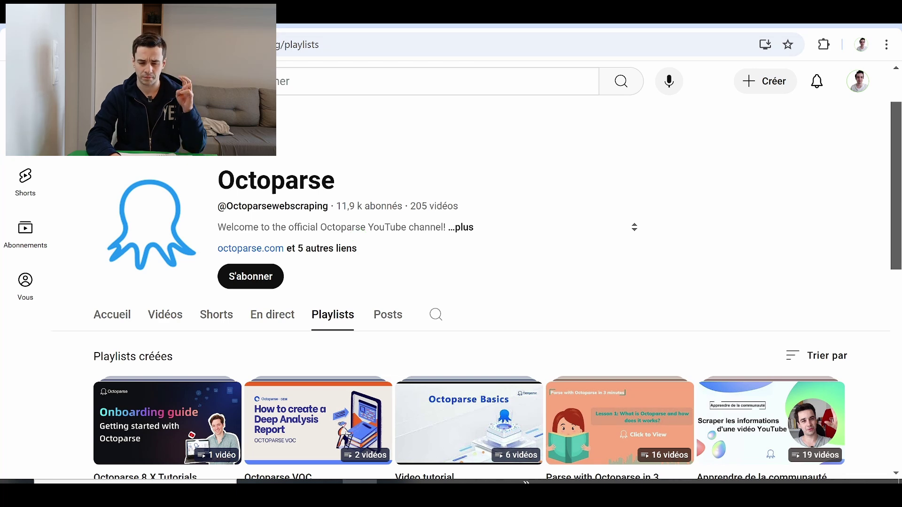
# - Open the TV search results page and load more products at the end of the list
pyautogui.click(324, 25)
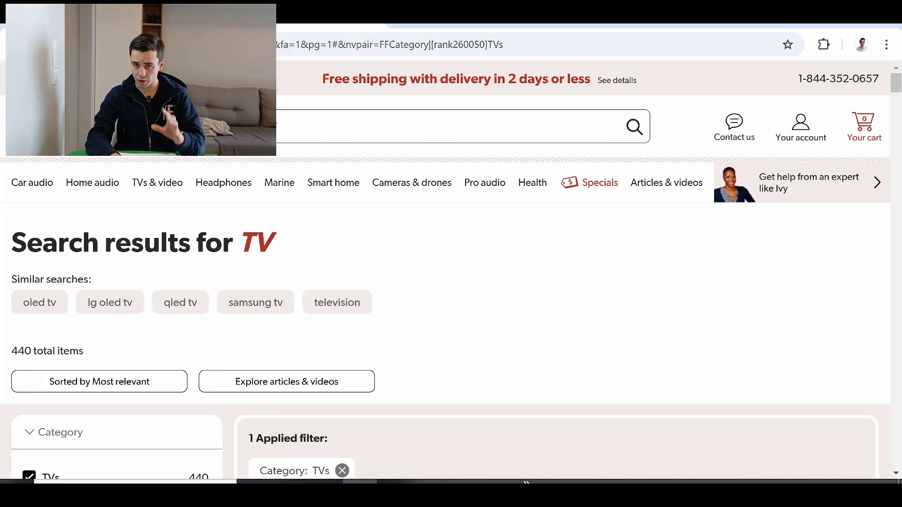
pyautogui.scroll(-1, 388, 253)
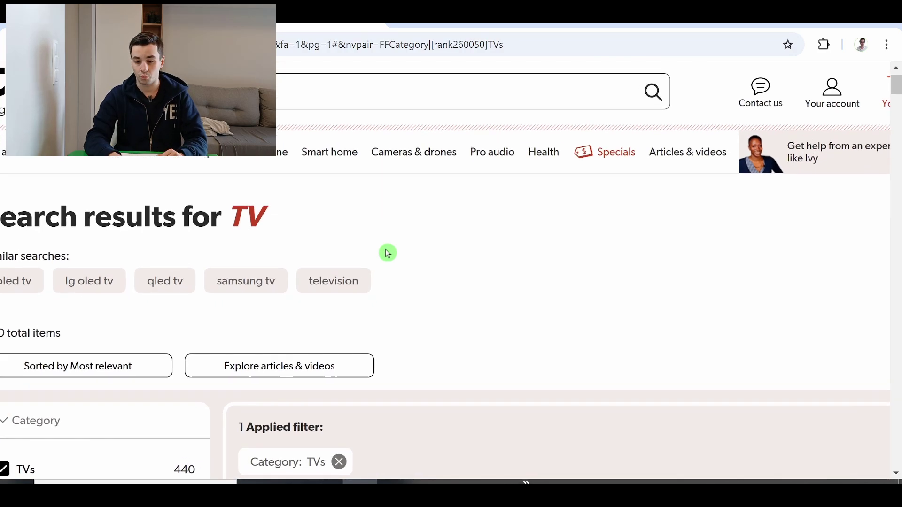
pyautogui.scroll(-5, 388, 254)
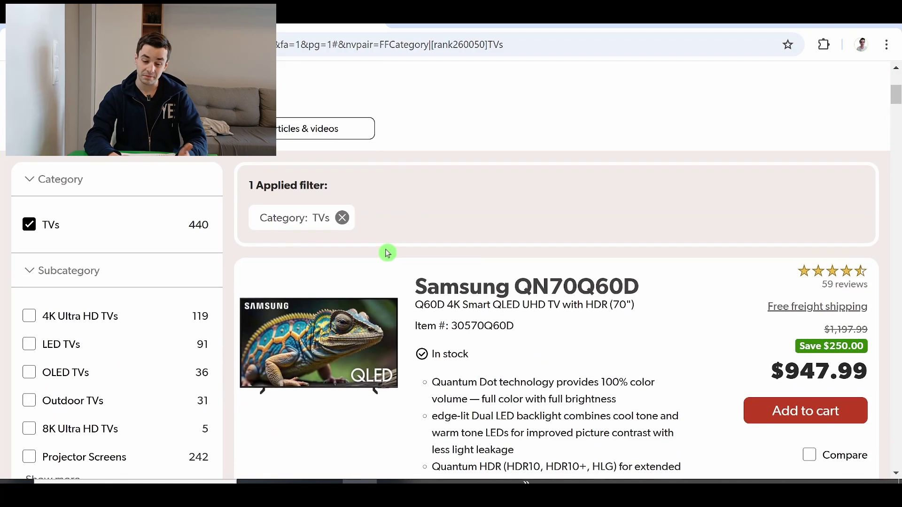
pyautogui.scroll(-20, 388, 254)
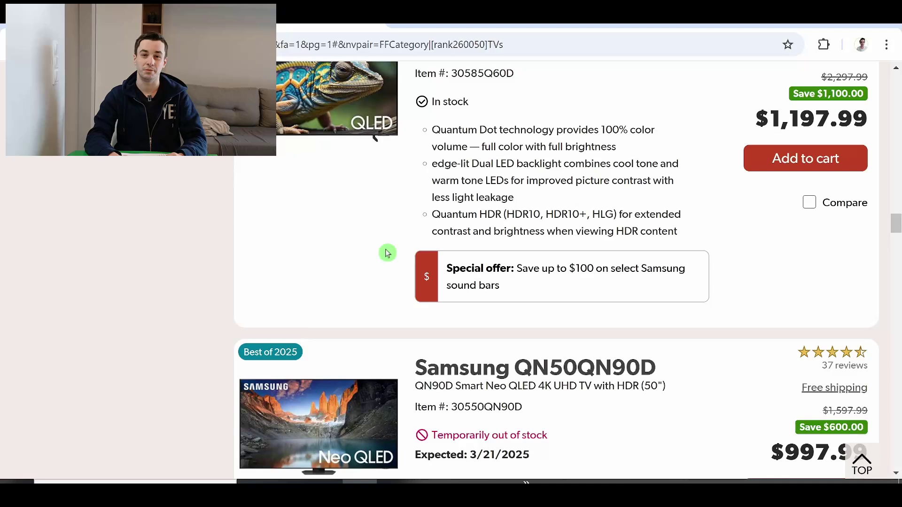
pyautogui.scroll(-15, 387, 253)
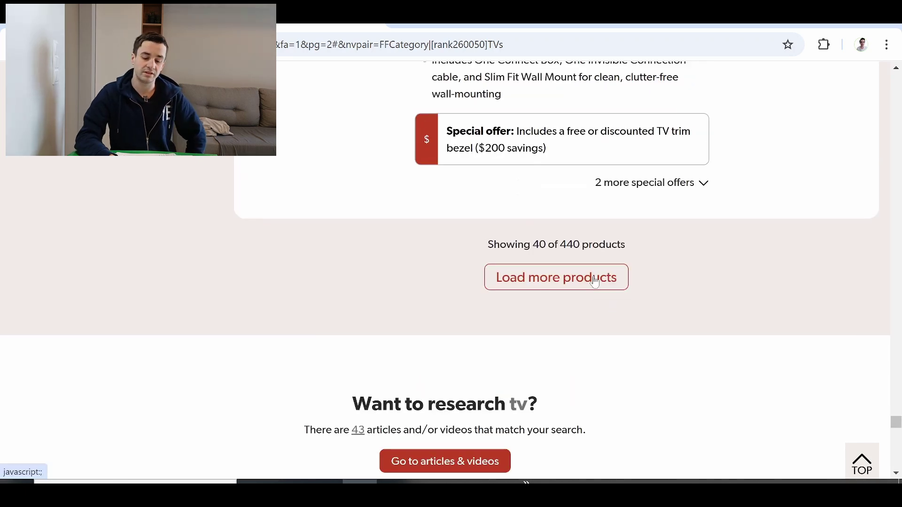
pyautogui.click(594, 281)
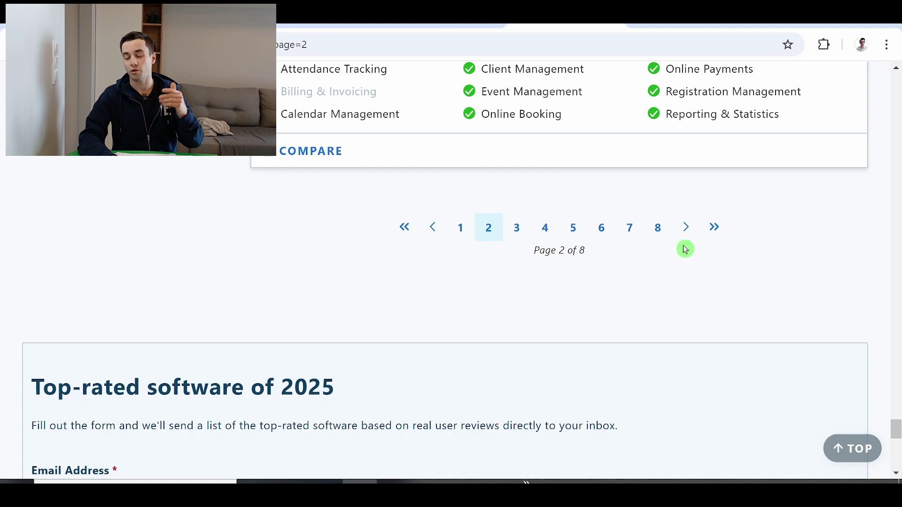
pyautogui.scroll(5, 681, 239)
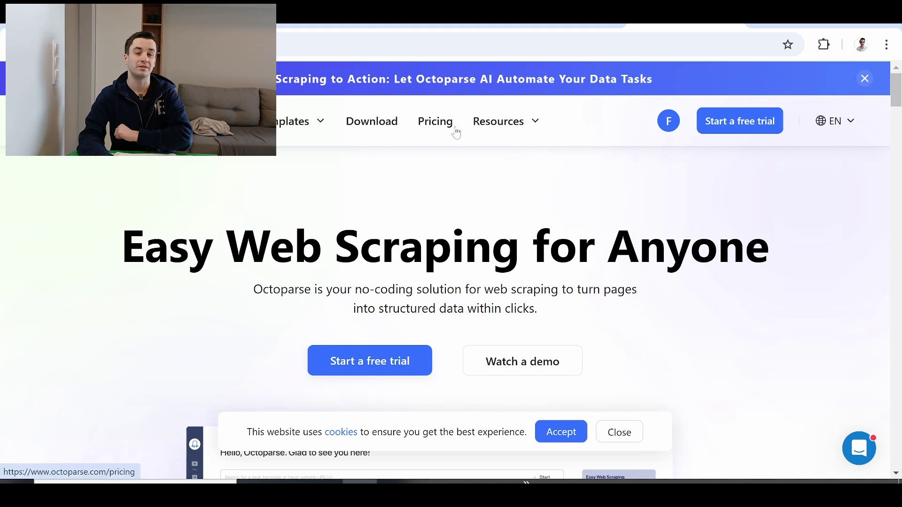
pyautogui.click(626, 185)
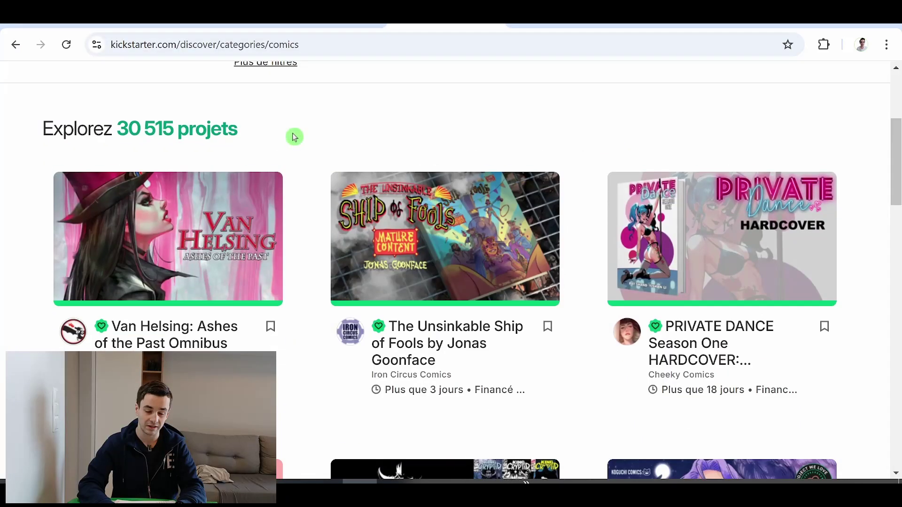
pyautogui.scroll(-15, 294, 136)
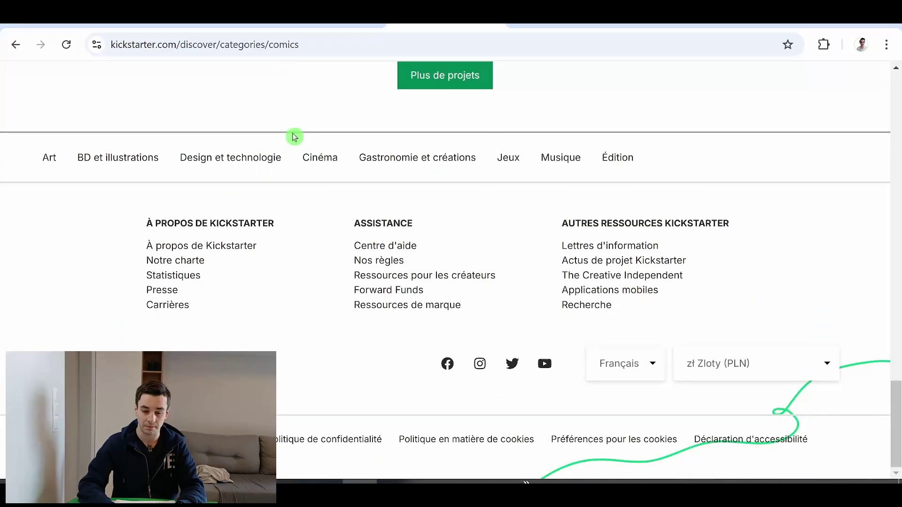
pyautogui.scroll(3, 295, 137)
pyautogui.hotkey('ctrl', 'l')
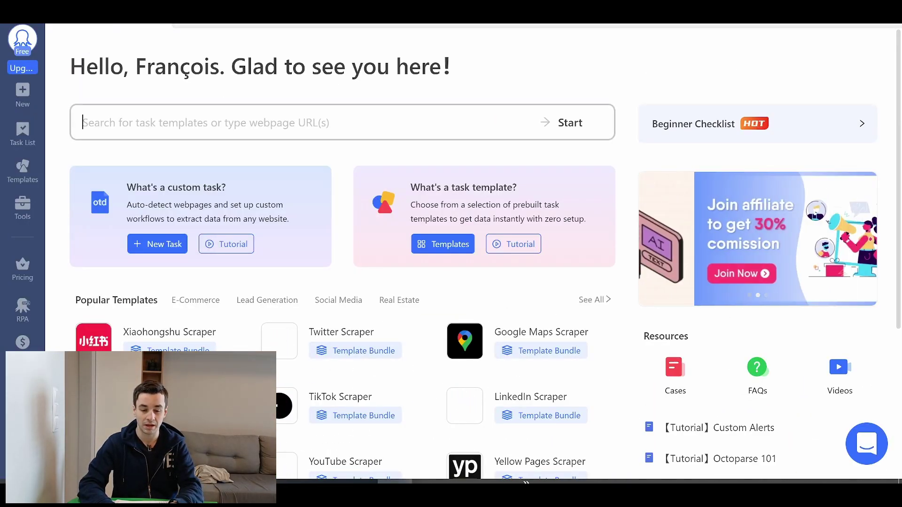
pyautogui.write('https://www.kickstarter.com/discover/categories/comics')
pyautogui.press('Return')
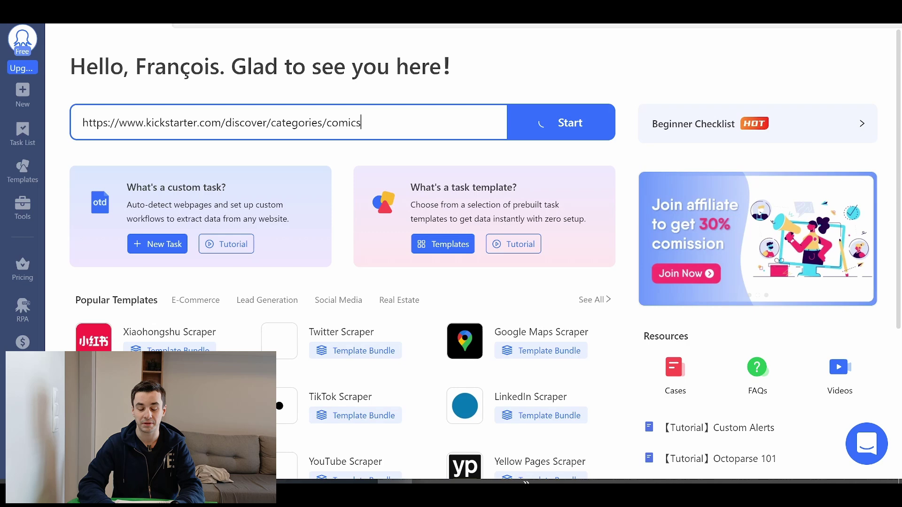
pyautogui.click(546, 124)
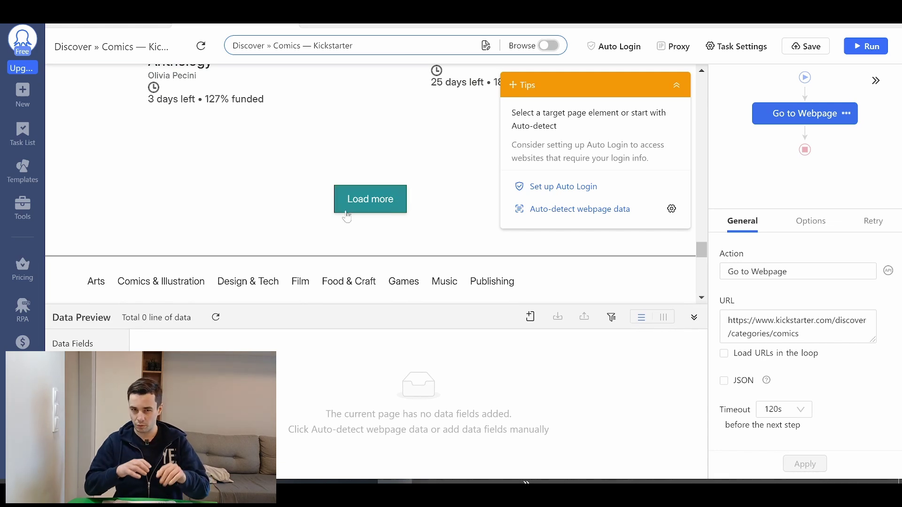
# - Add a loop click on the "Load more" link of the Kickstarter page and set its AJAX timeout to 10s
pyautogui.click(349, 207)
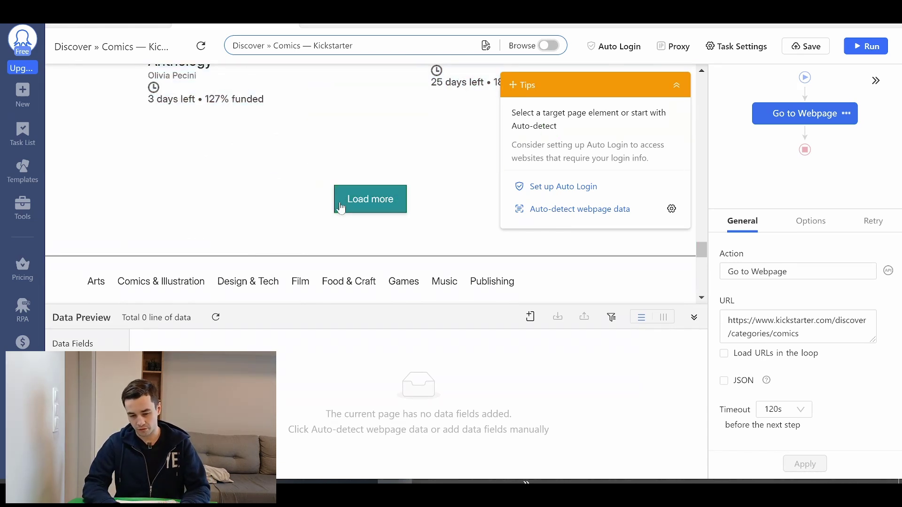
pyautogui.click(640, 296)
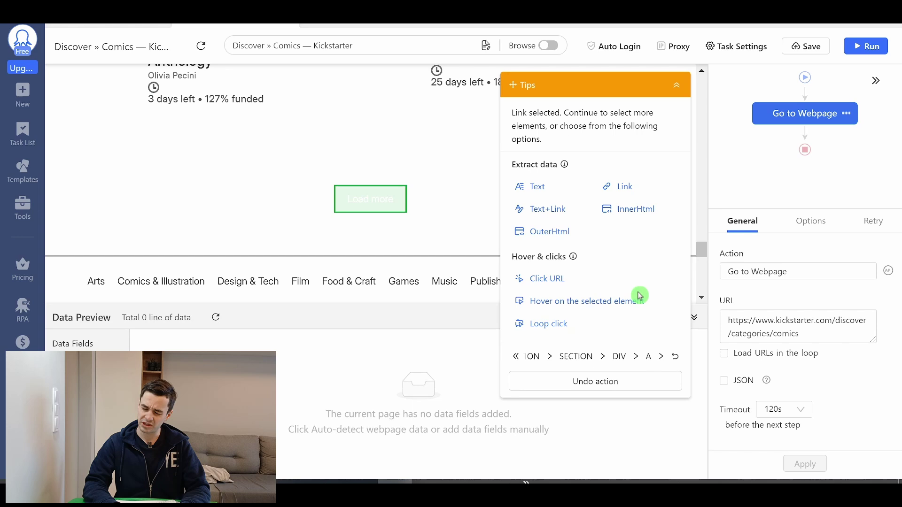
pyautogui.click(648, 356)
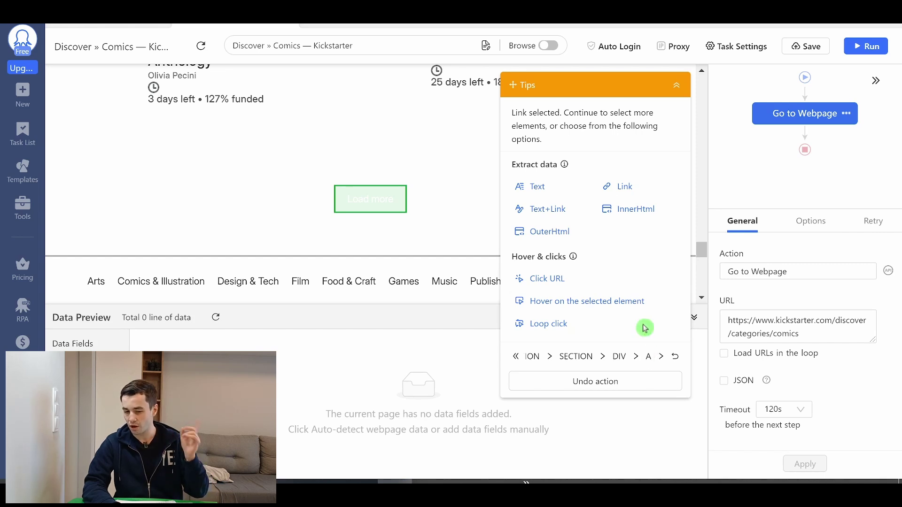
pyautogui.click(543, 324)
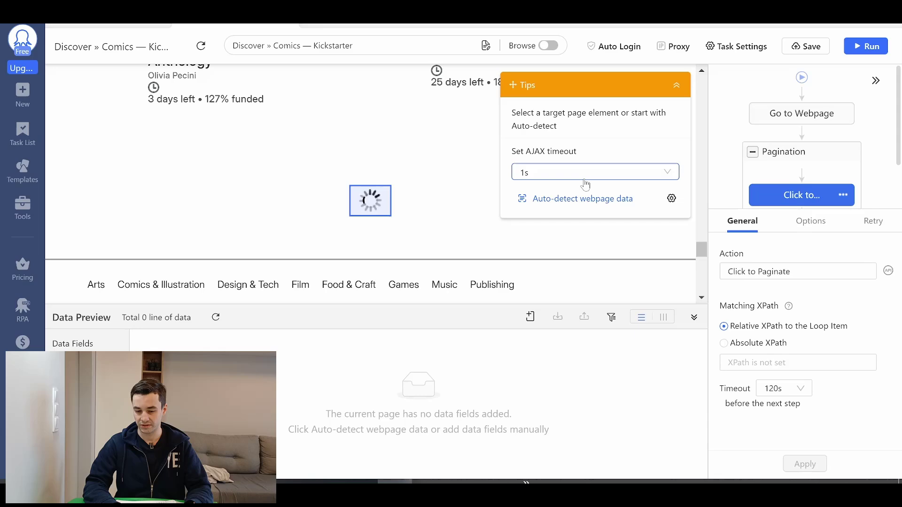
pyautogui.click(584, 177)
pyautogui.click(535, 332)
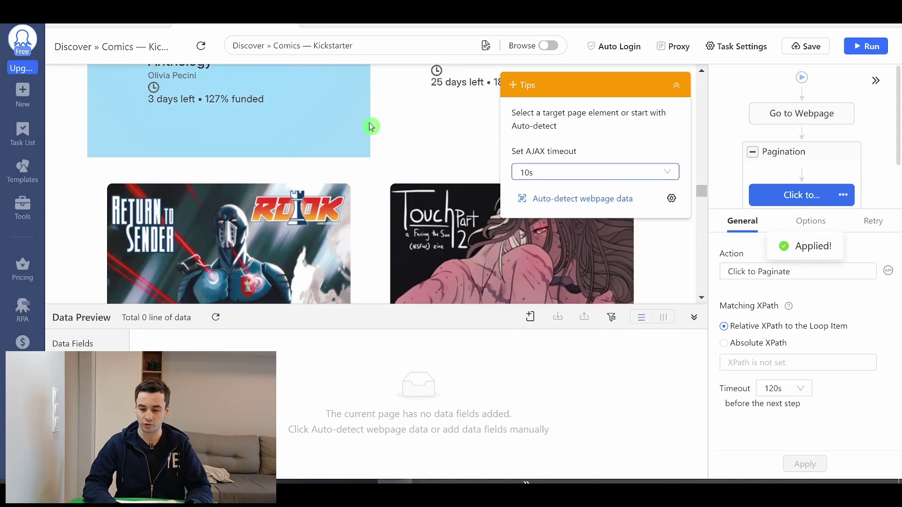
# - Collapse the tips and examine how additional comics projects load down the Kickstarter page
pyautogui.click(678, 90)
pyautogui.scroll(-6, 651, 211)
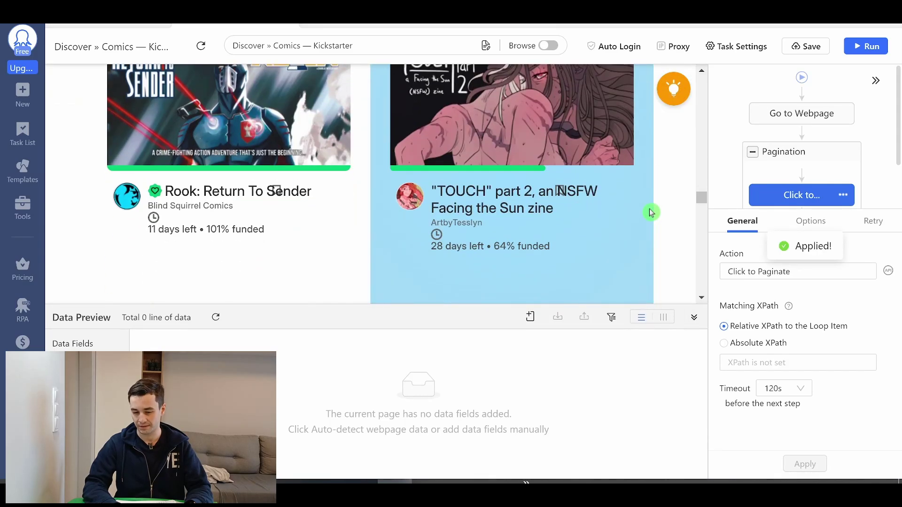
pyautogui.scroll(-5, 651, 212)
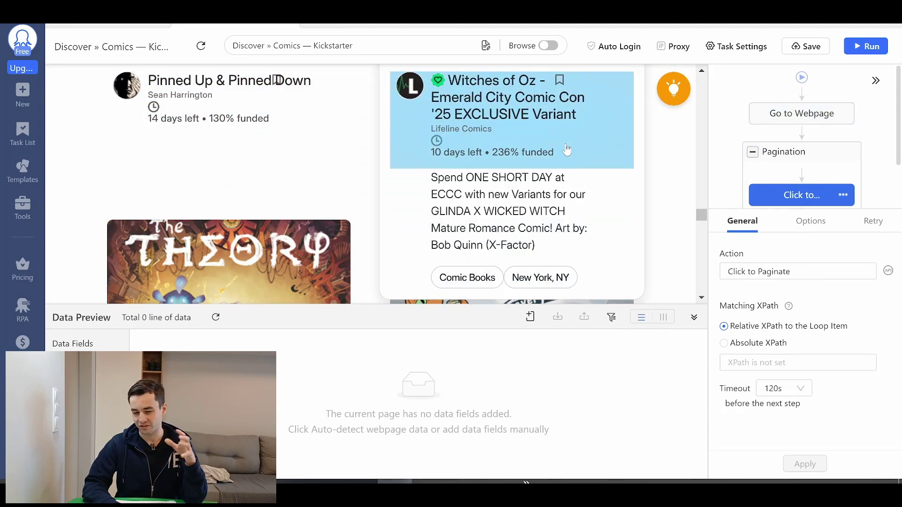
pyautogui.scroll(-10, 653, 188)
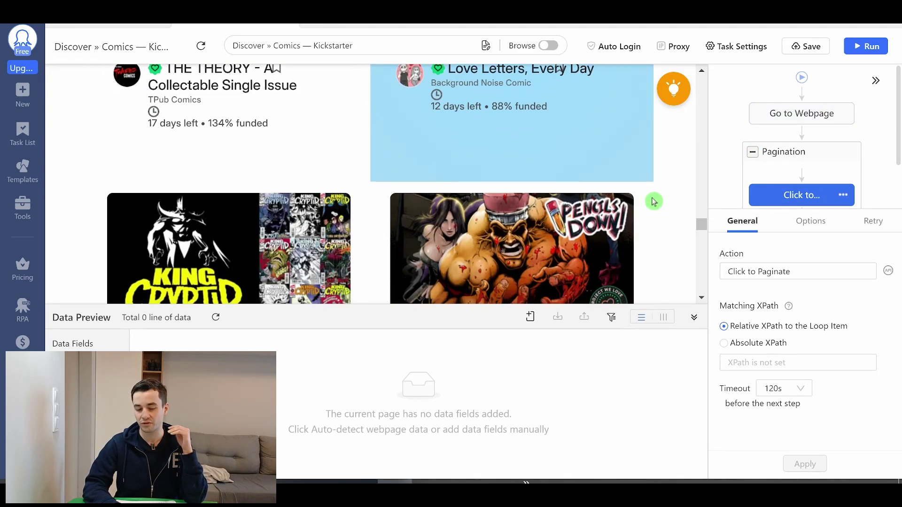
pyautogui.scroll(-15, 654, 201)
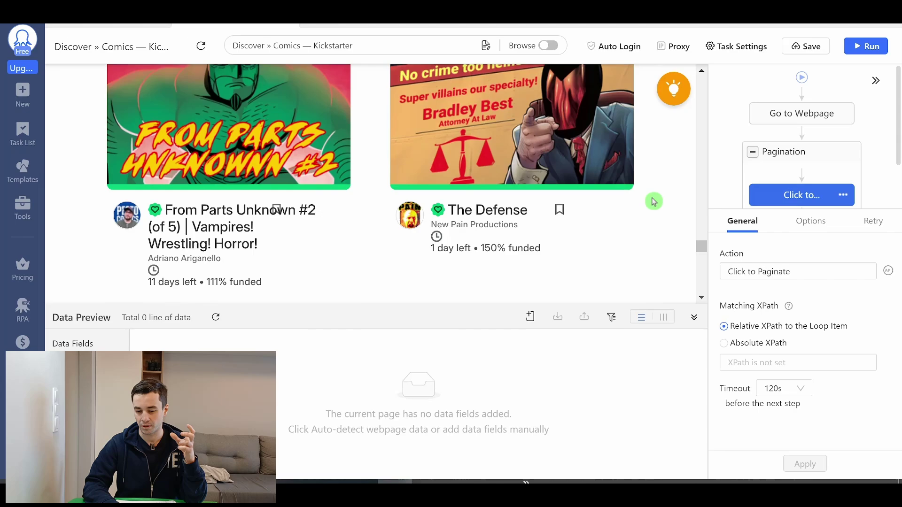
pyautogui.scroll(-5, 654, 201)
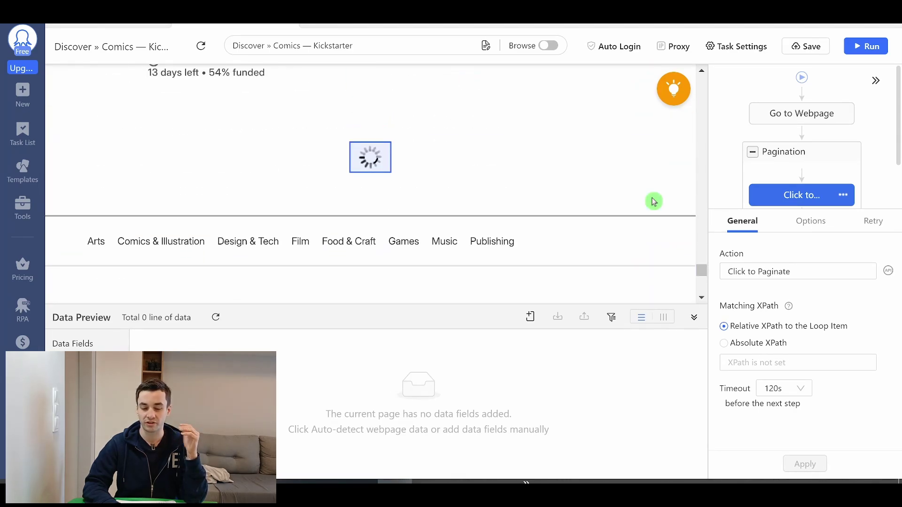
pyautogui.scroll(-6, 654, 201)
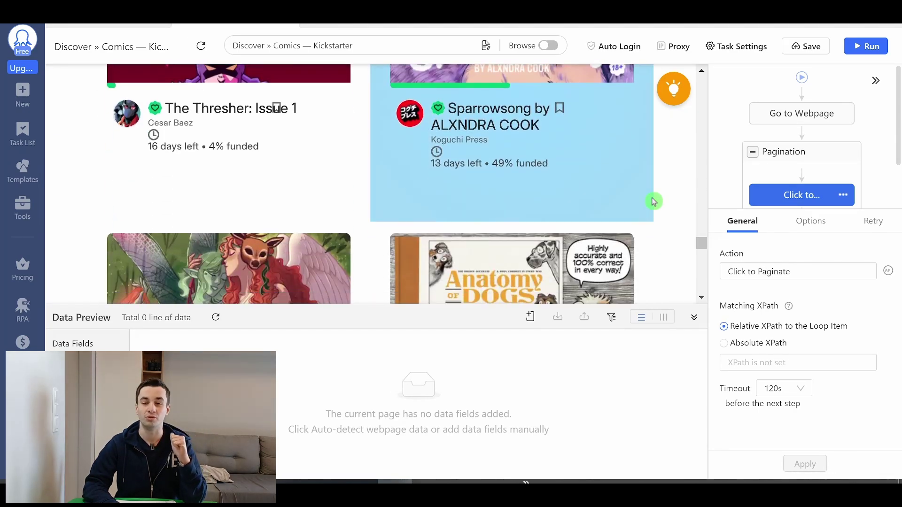
pyautogui.scroll(-10, 654, 201)
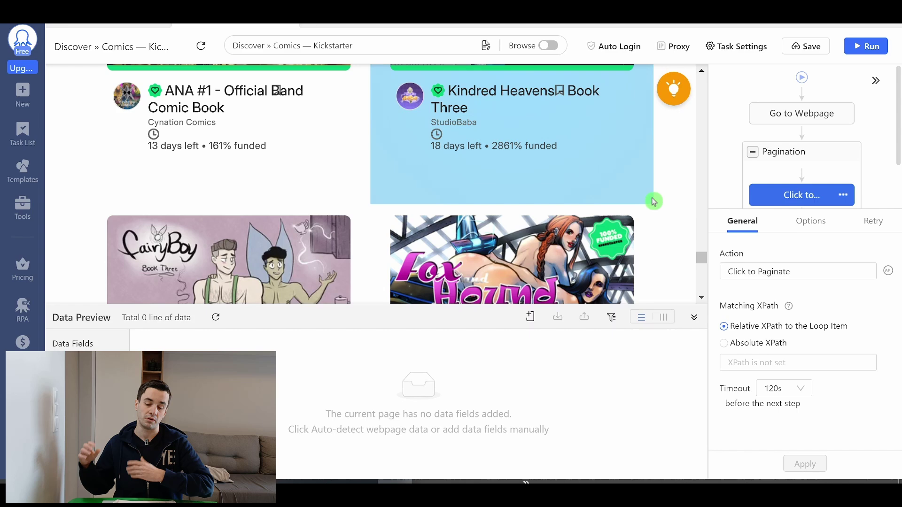
pyautogui.scroll(-8, 654, 201)
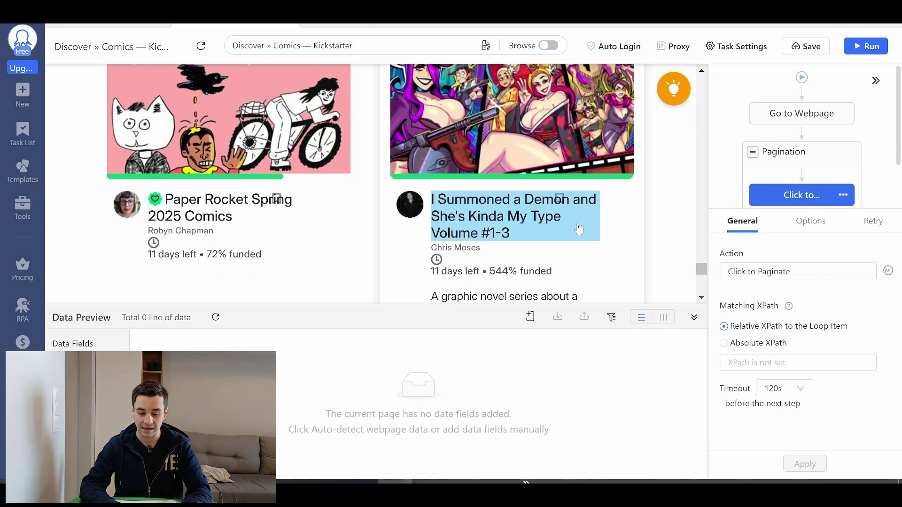
# - Move the Click to Paginate action out of the Pagination loop, directly above it, and apply the loop's copied "Load more" XPath to it
pyautogui.click(802, 209)
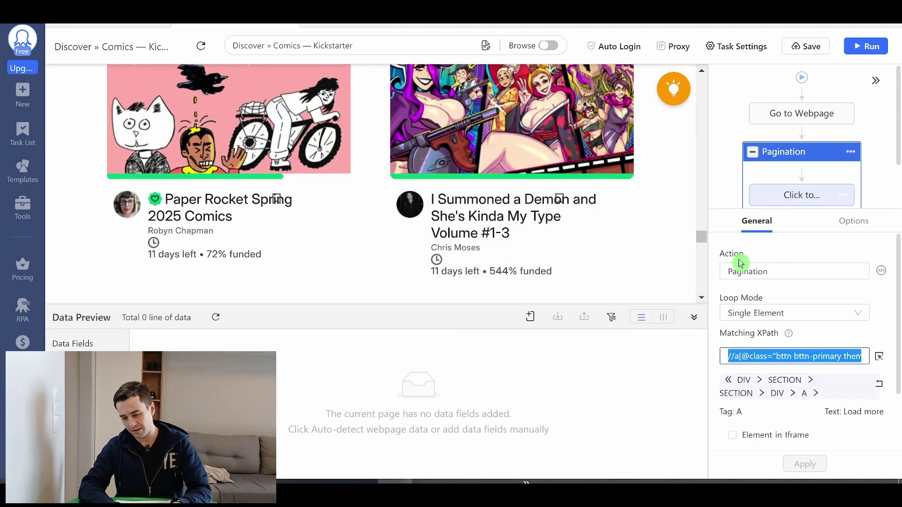
pyautogui.click(798, 194)
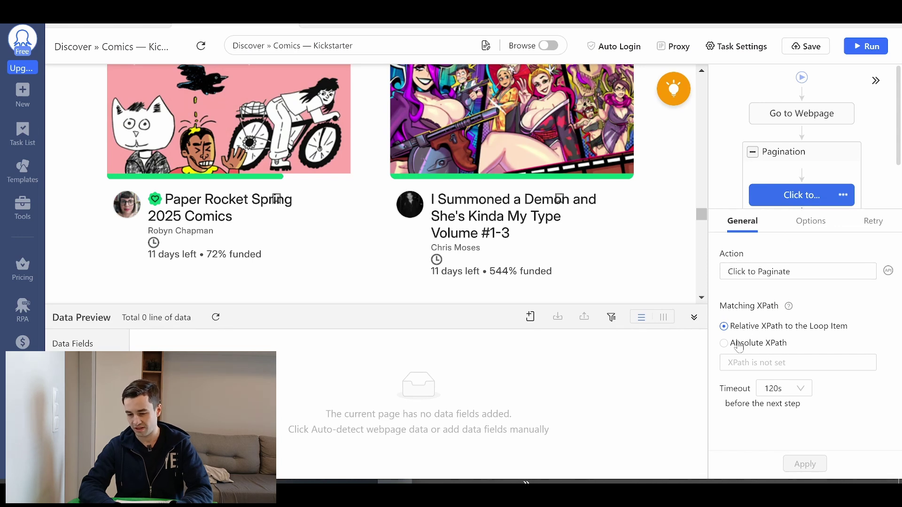
pyautogui.moveTo(794, 195); pyautogui.dragTo(782, 118)
pyautogui.click(782, 122)
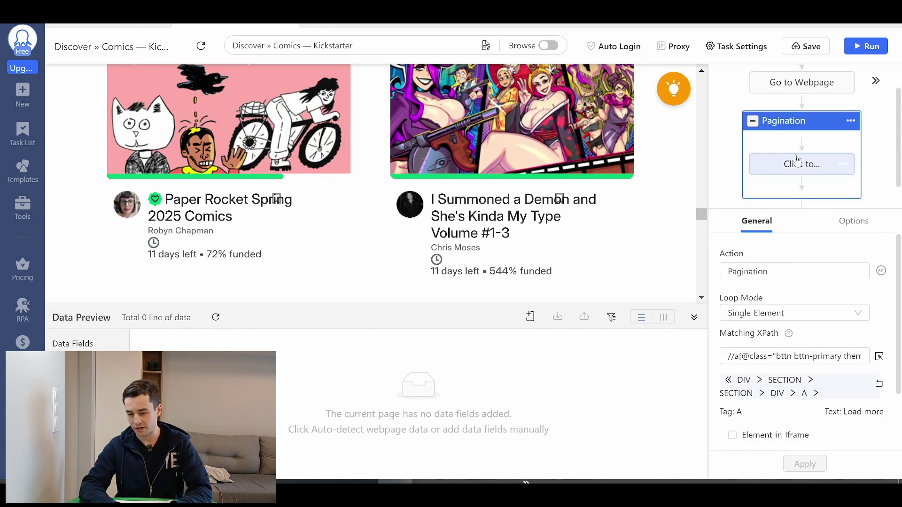
pyautogui.moveTo(795, 164); pyautogui.dragTo(798, 134)
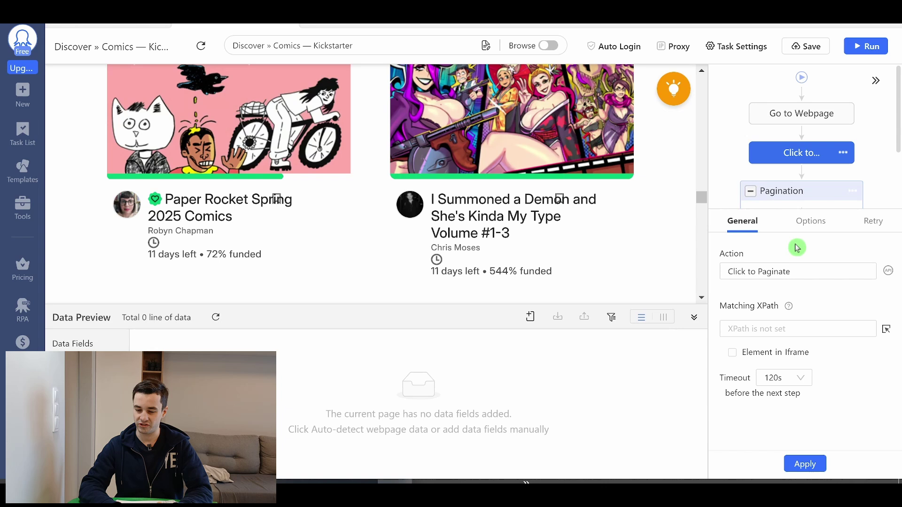
pyautogui.hotkey('ctrl', 'v')
pyautogui.click(804, 463)
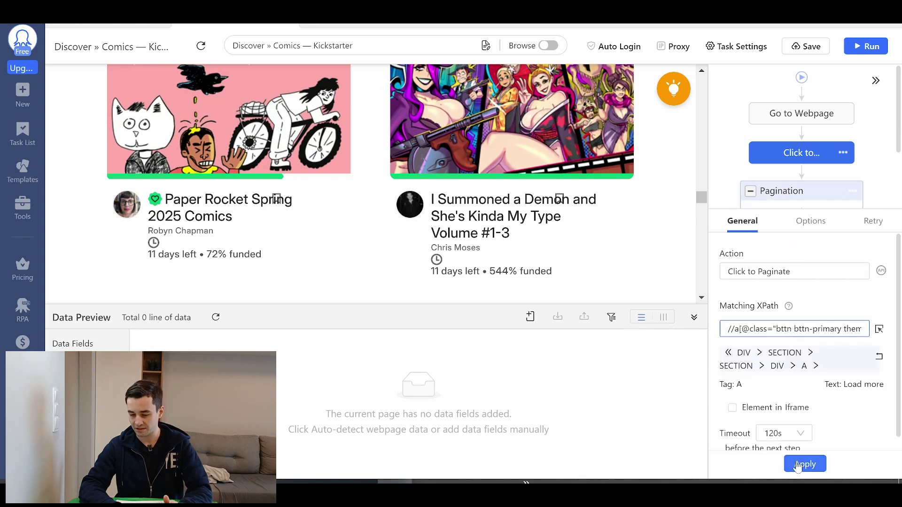
# - Set the Click to Paginate action to wait 1s before it is performed and apply the change
pyautogui.click(810, 221)
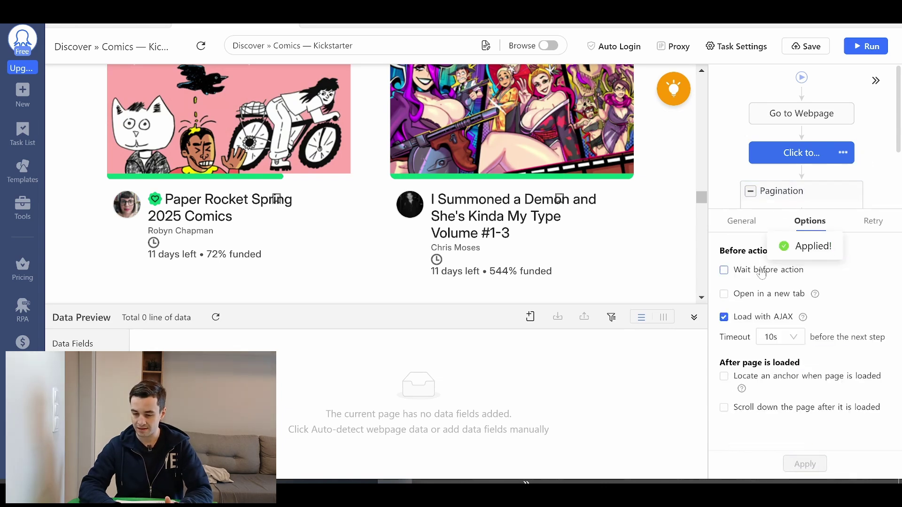
pyautogui.click(724, 269)
pyautogui.click(787, 288)
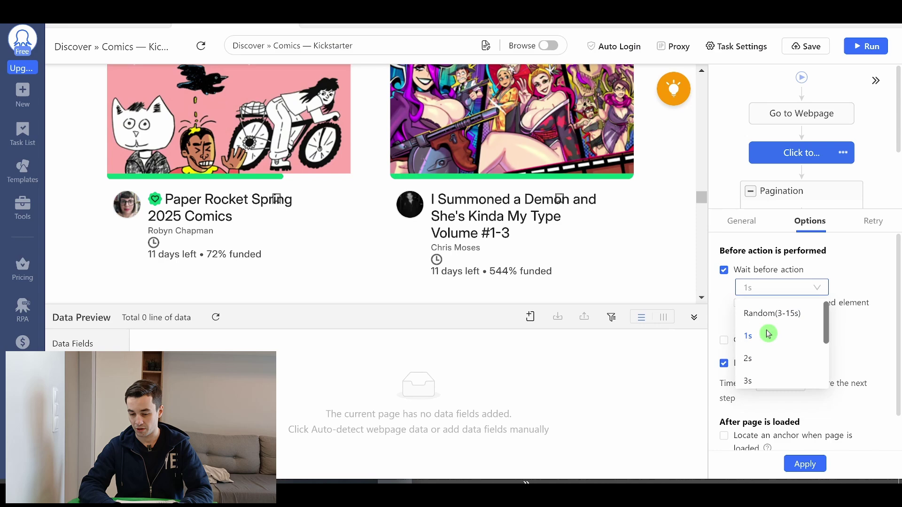
pyautogui.click(767, 334)
pyautogui.click(805, 464)
# - Delete the empty Pagination loop from the workflow and run the Go to Webpage action again
pyautogui.click(861, 202)
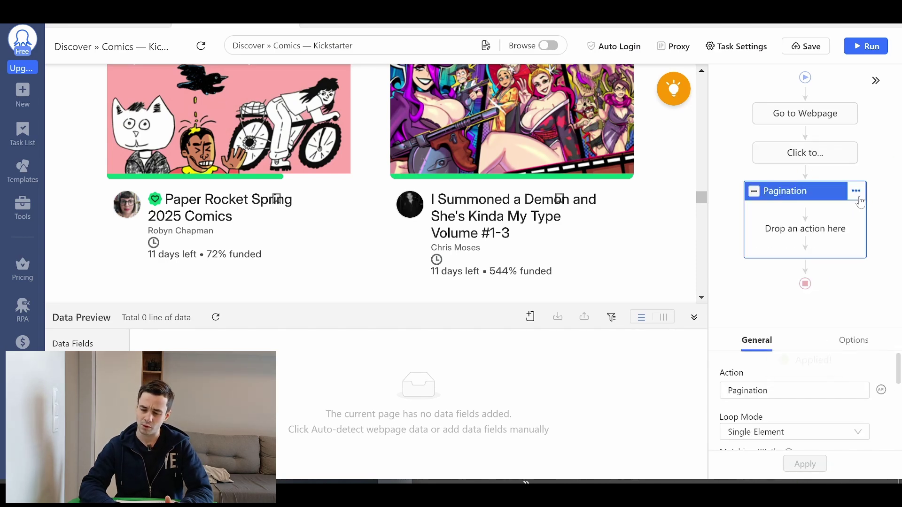
pyautogui.click(860, 194)
pyautogui.click(793, 276)
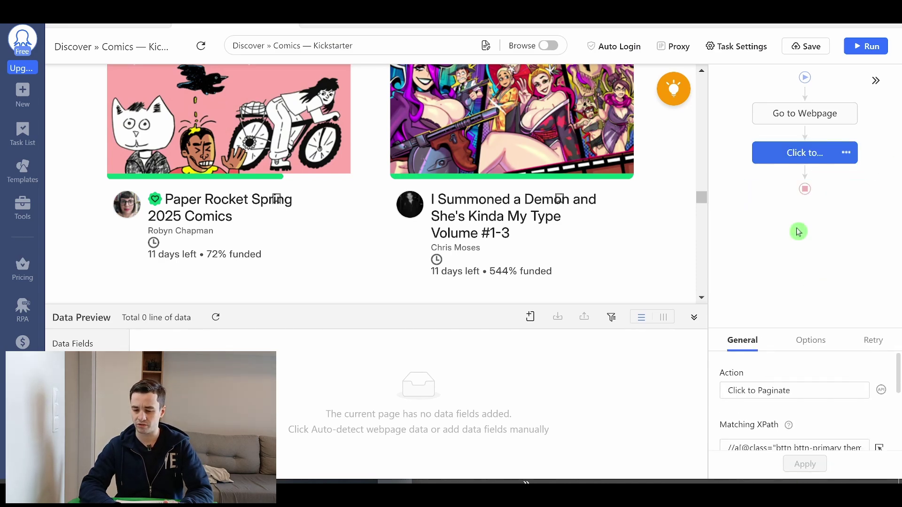
pyautogui.click(799, 117)
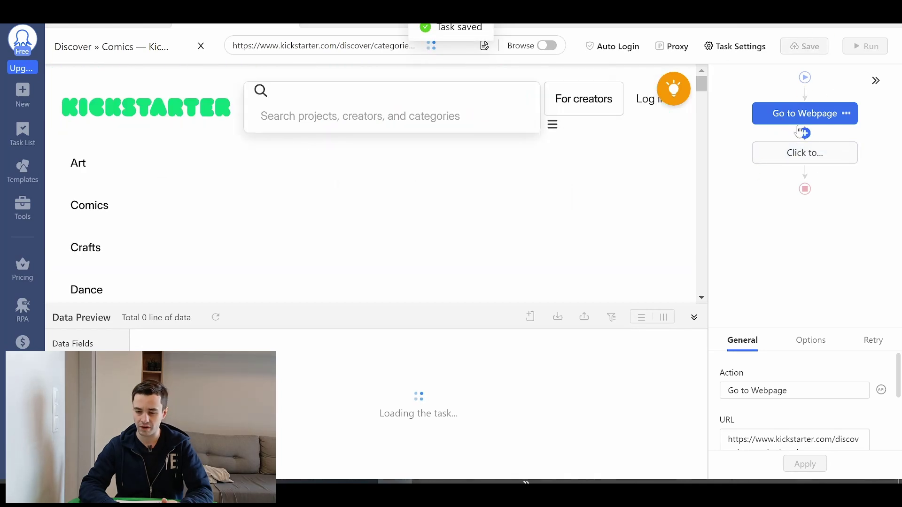
pyautogui.click(753, 267)
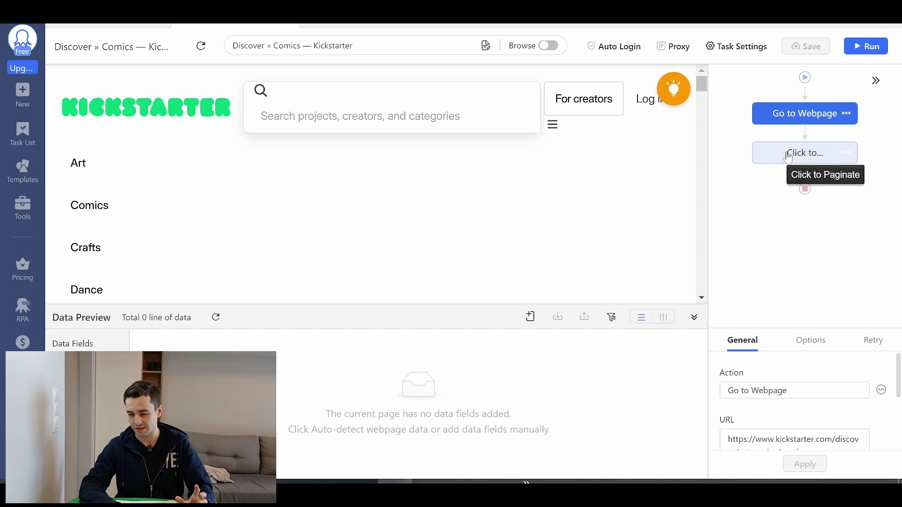
# - Rename the Click to Paginate action as "Click to Load More"
pyautogui.moveTo(798, 391); pyautogui.dragTo(734, 407)
pyautogui.click(811, 386)
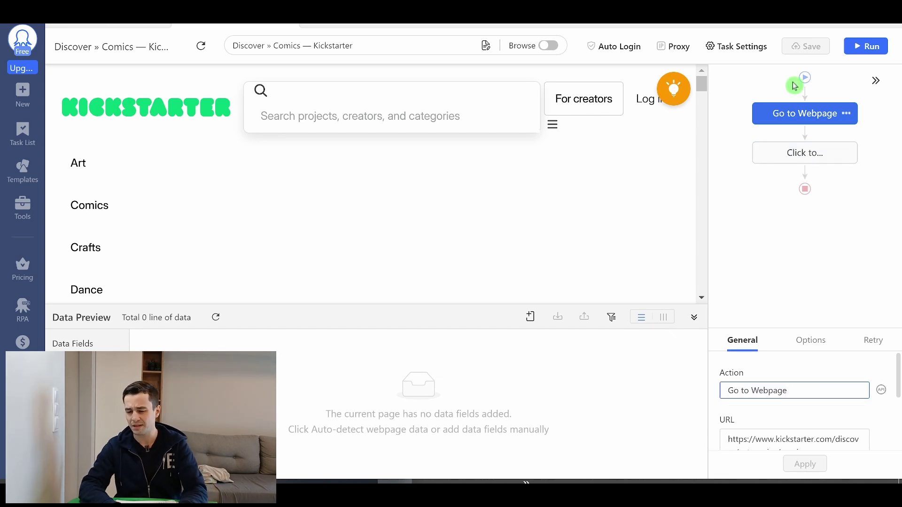
pyautogui.click(799, 153)
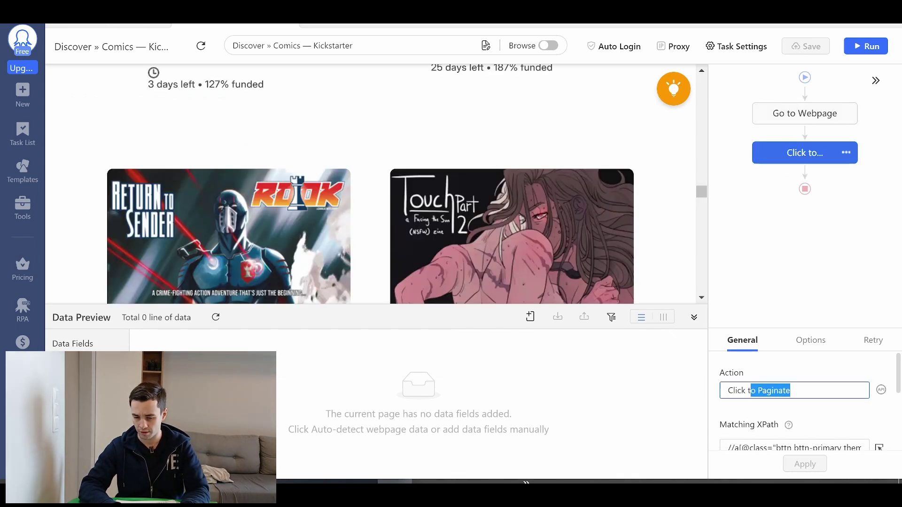
pyautogui.write('o Load More')
pyautogui.press('Return')
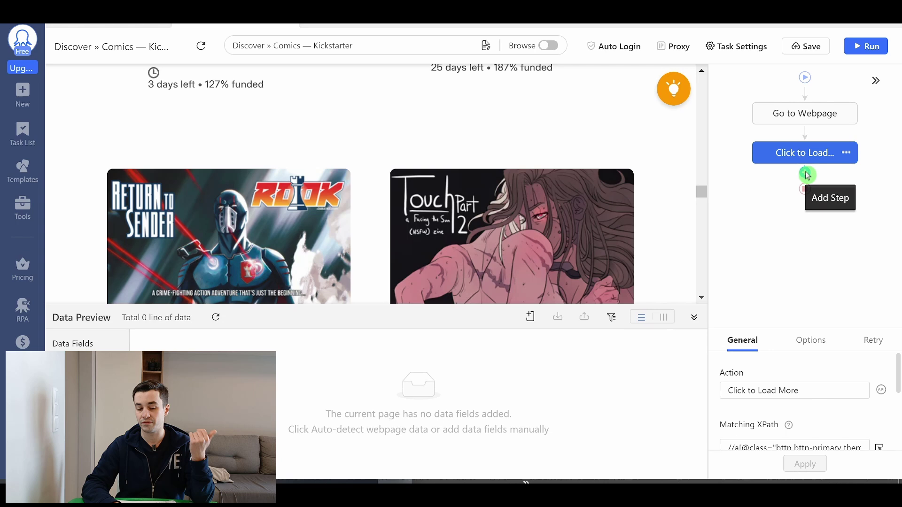
# - Add a loop directly after the Click to Load More action and set its loop mode to Scroll Page
pyautogui.click(806, 174)
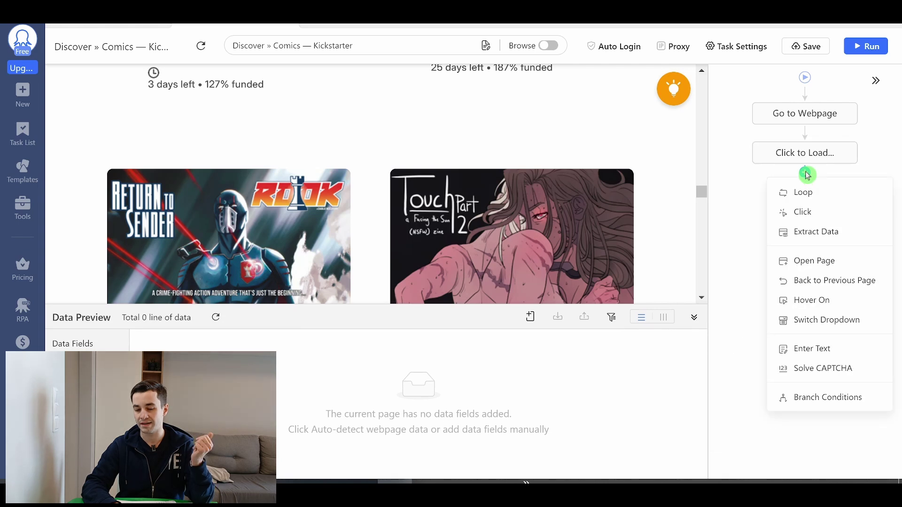
pyautogui.click(805, 197)
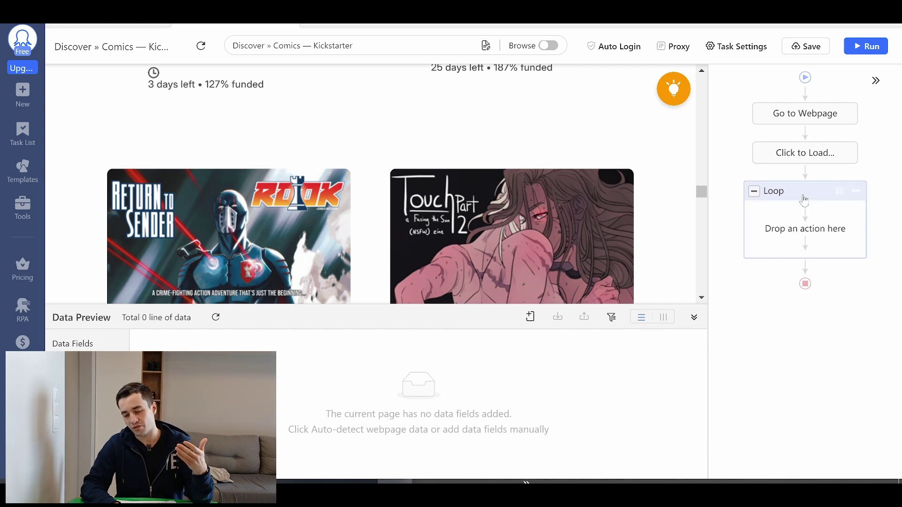
pyautogui.click(804, 199)
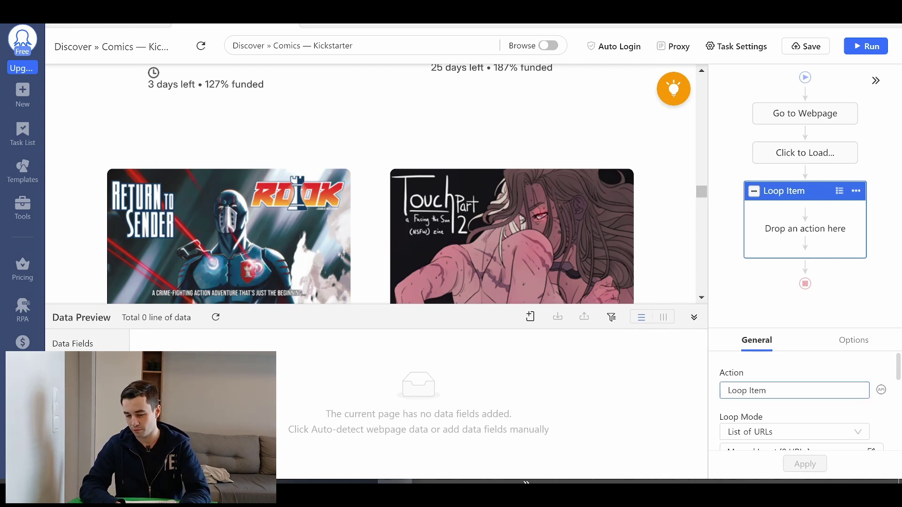
pyautogui.click(761, 432)
pyautogui.scroll(-2, 754, 404)
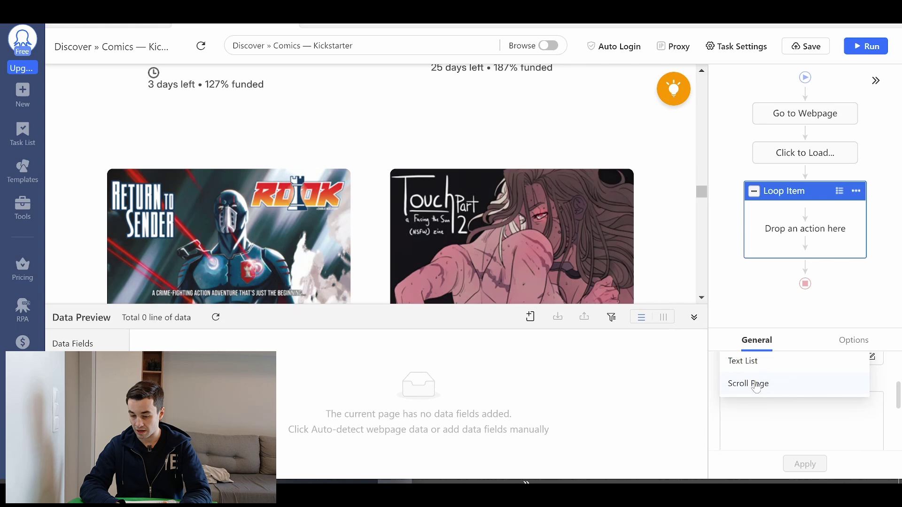
pyautogui.click(754, 384)
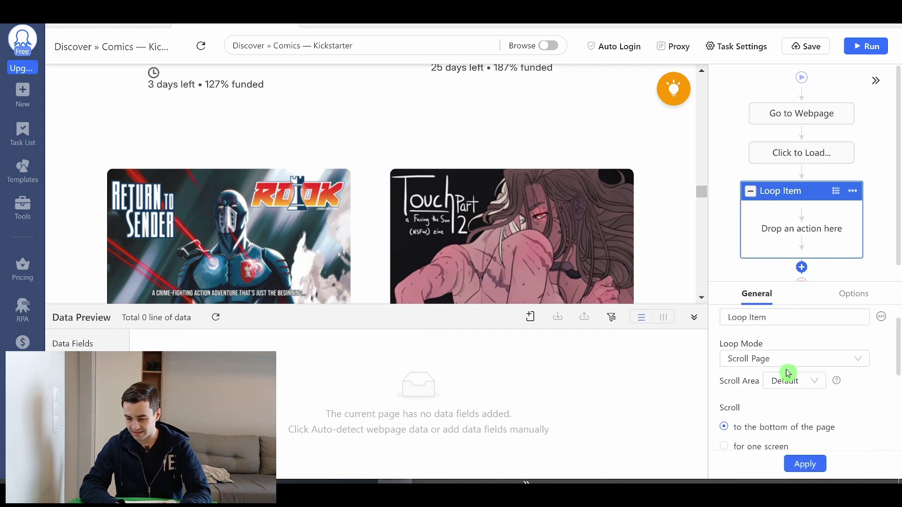
# - Set the scroll loop to 3 repeats with a 5s wait, disable ending when there's no more content, and apply
pyautogui.scroll(-2, 785, 374)
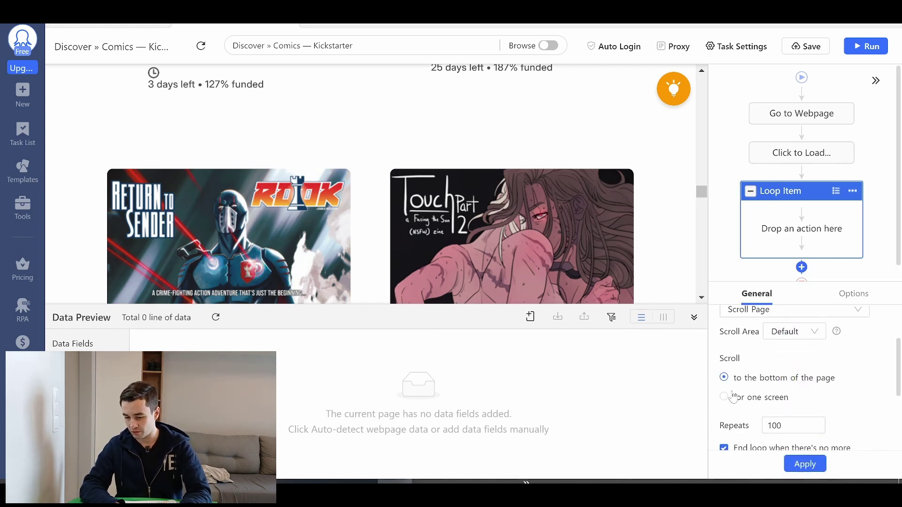
pyautogui.scroll(-1, 786, 408)
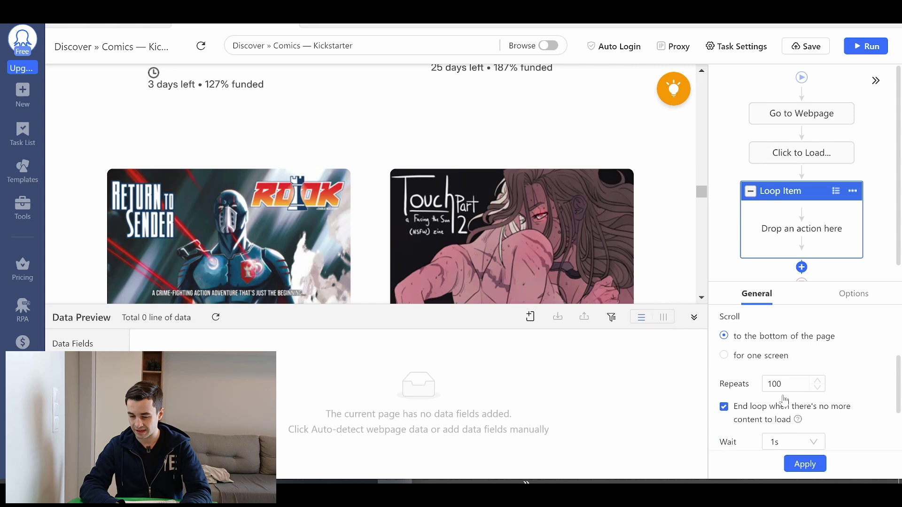
pyautogui.moveTo(788, 384); pyautogui.dragTo(692, 451)
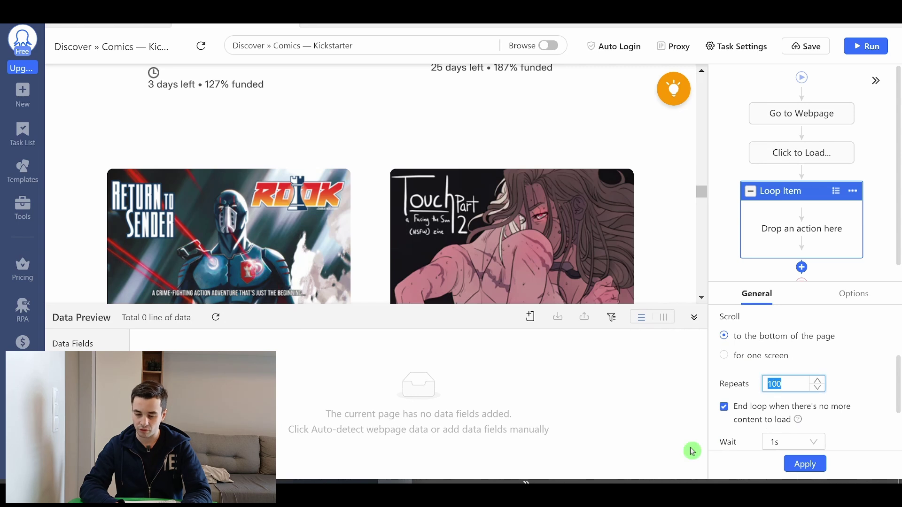
pyautogui.click(757, 418)
pyautogui.scroll(-2, 755, 419)
pyautogui.click(789, 385)
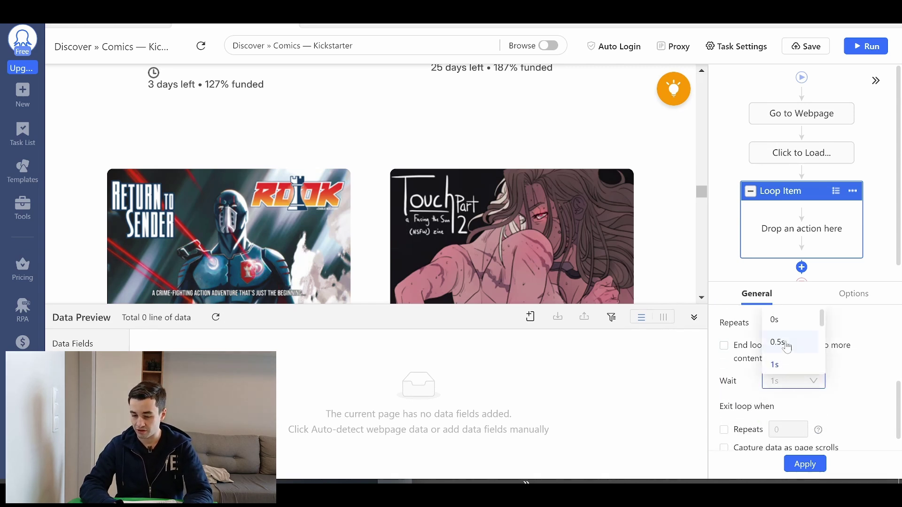
pyautogui.scroll(-2, 786, 346)
pyautogui.click(778, 362)
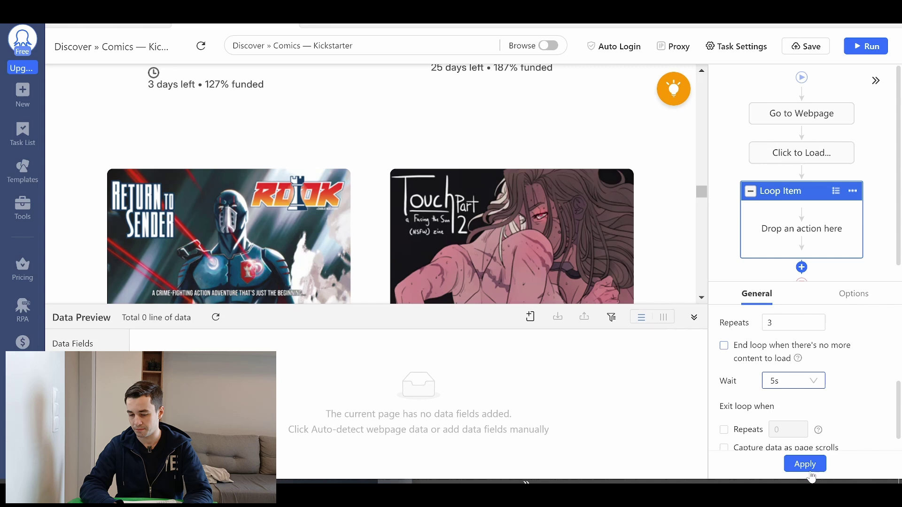
pyautogui.click(804, 463)
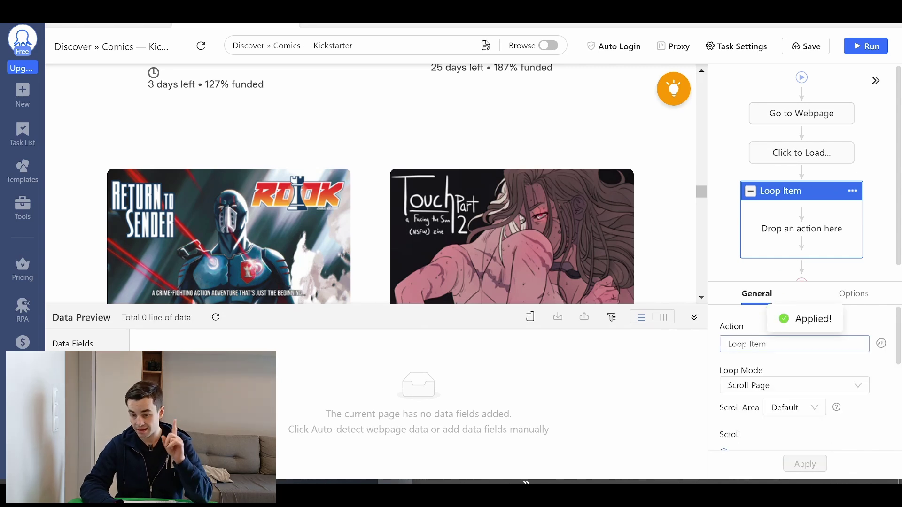
# - Rename the Scroll Page loop as "Scroll" and apply the new name
pyautogui.tripleClick(765, 343)
pyautogui.write('Scroll')
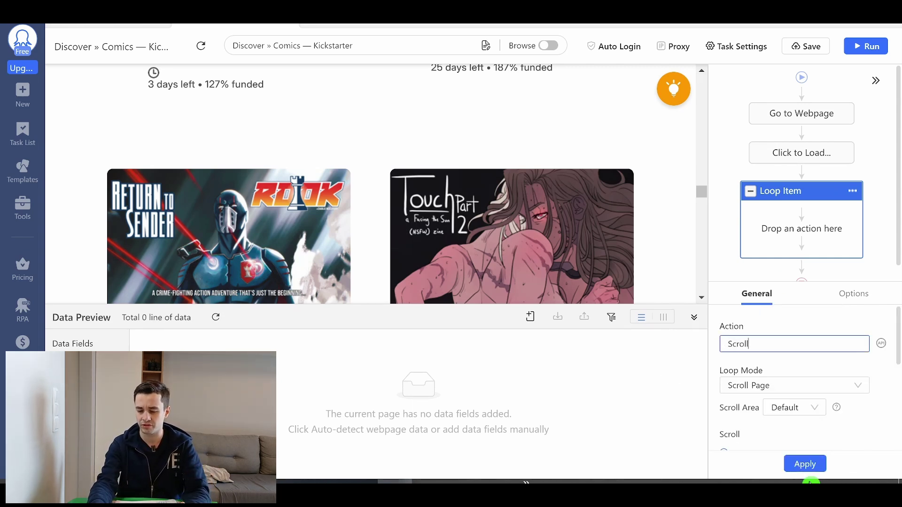
pyautogui.click(804, 464)
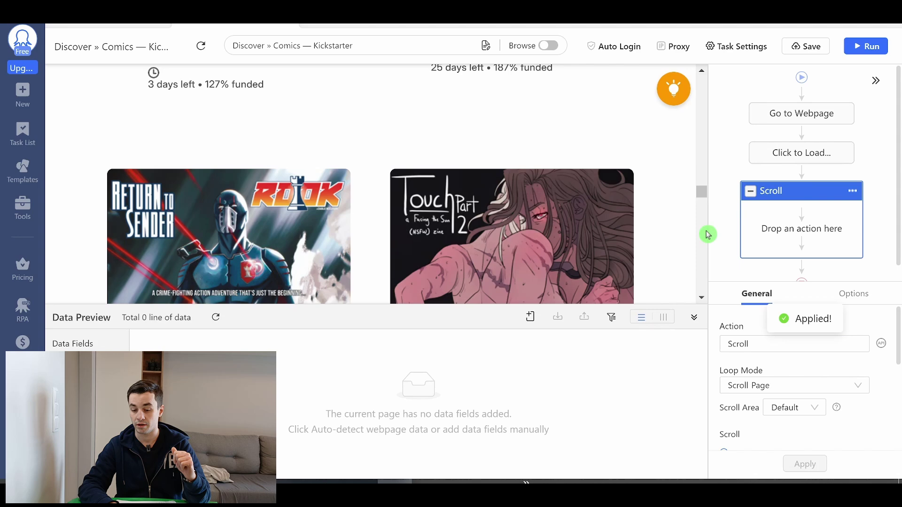
pyautogui.click(721, 227)
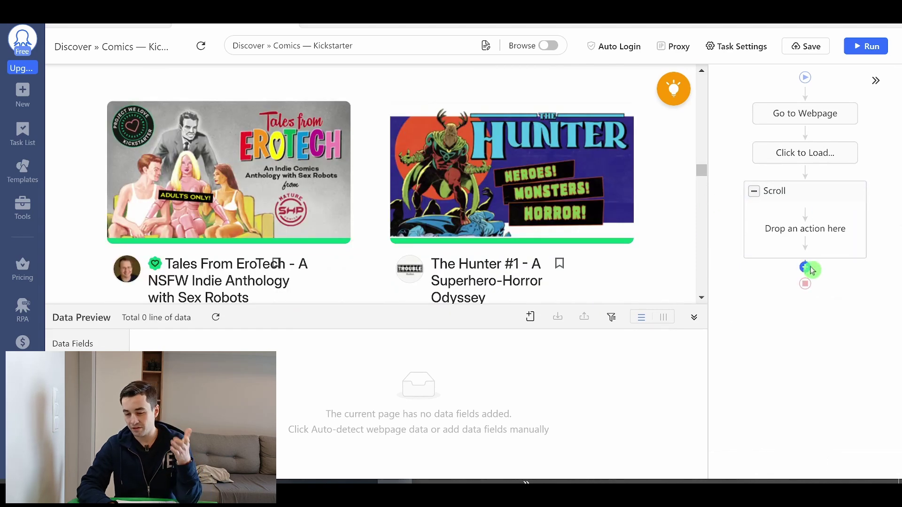
pyautogui.scroll(-10, 450, 197)
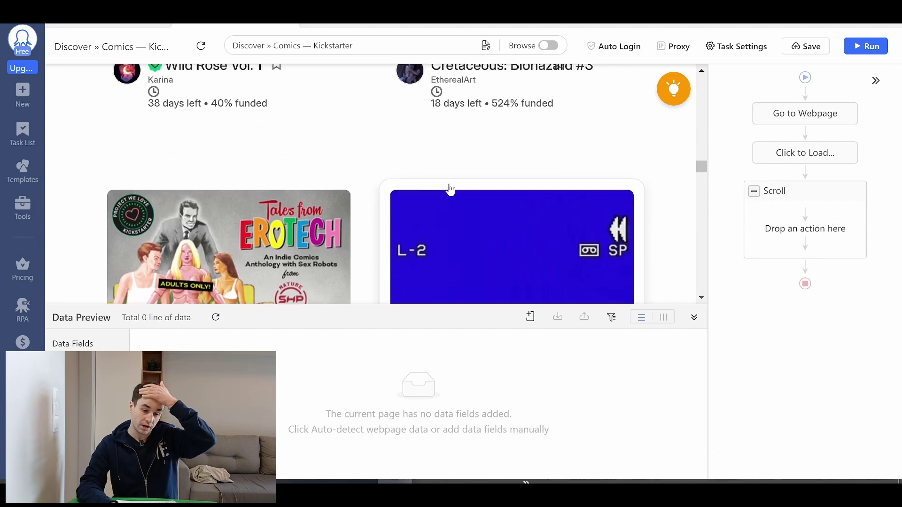
pyautogui.scroll(8, 450, 189)
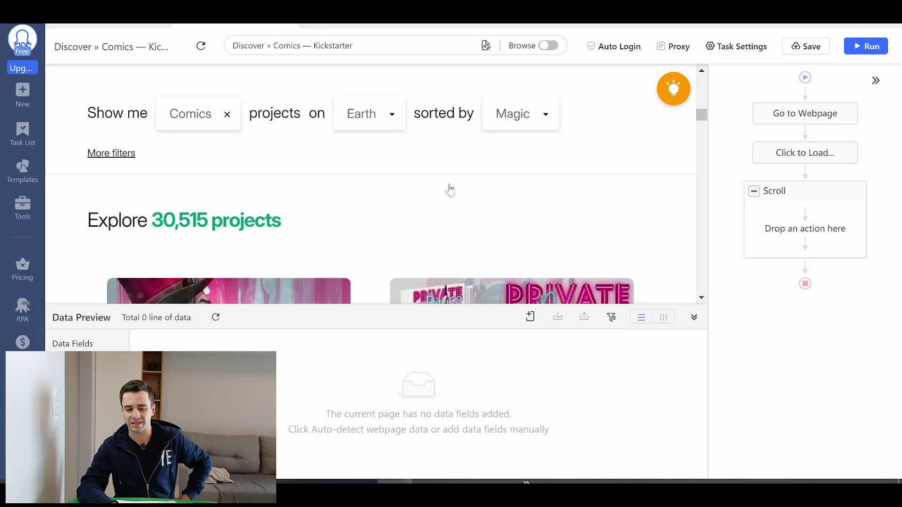
pyautogui.scroll(-5, 450, 190)
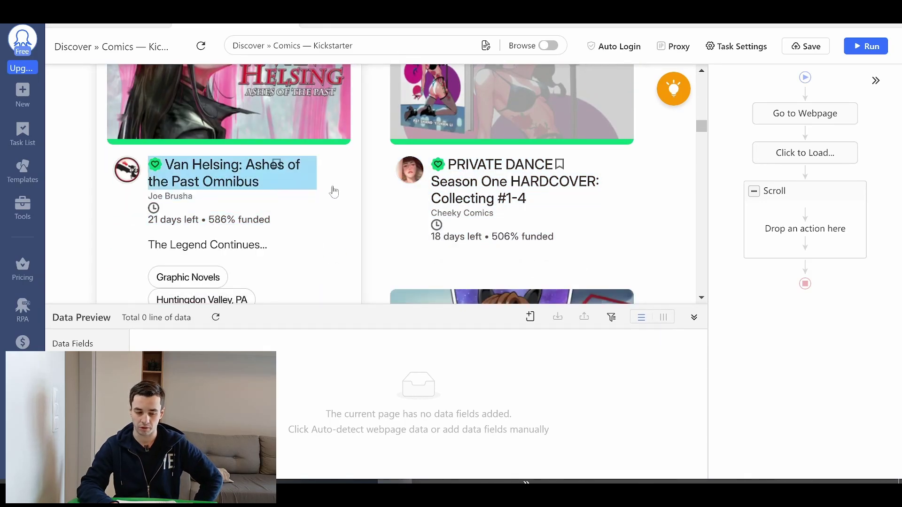
pyautogui.click(805, 265)
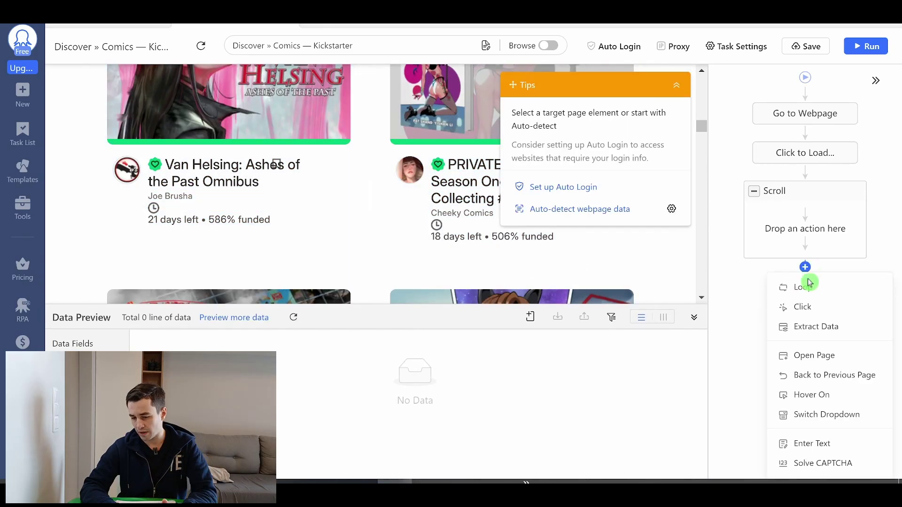
pyautogui.click(799, 286)
pyautogui.click(798, 285)
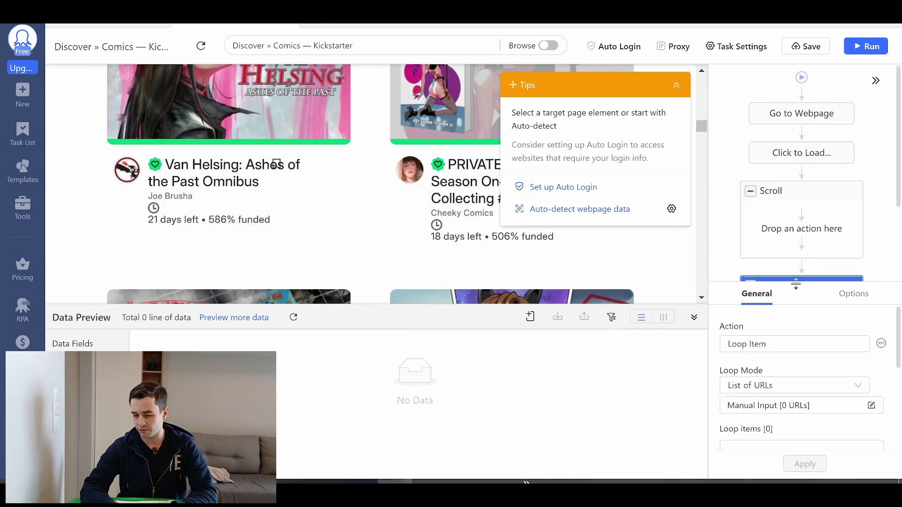
pyautogui.click(763, 383)
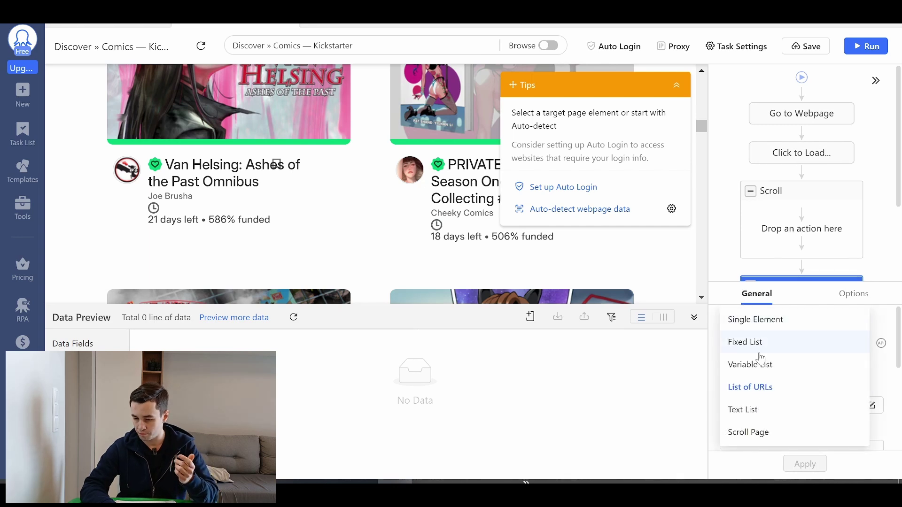
pyautogui.click(762, 364)
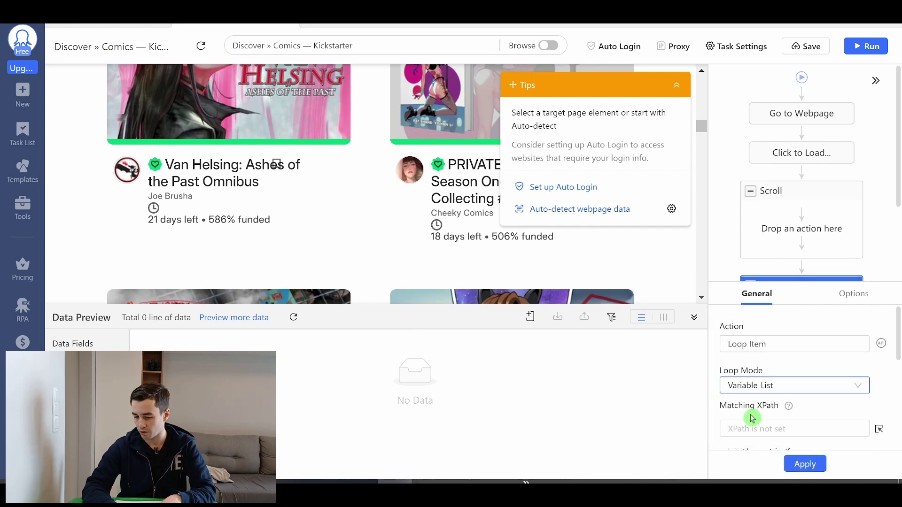
pyautogui.click(753, 379)
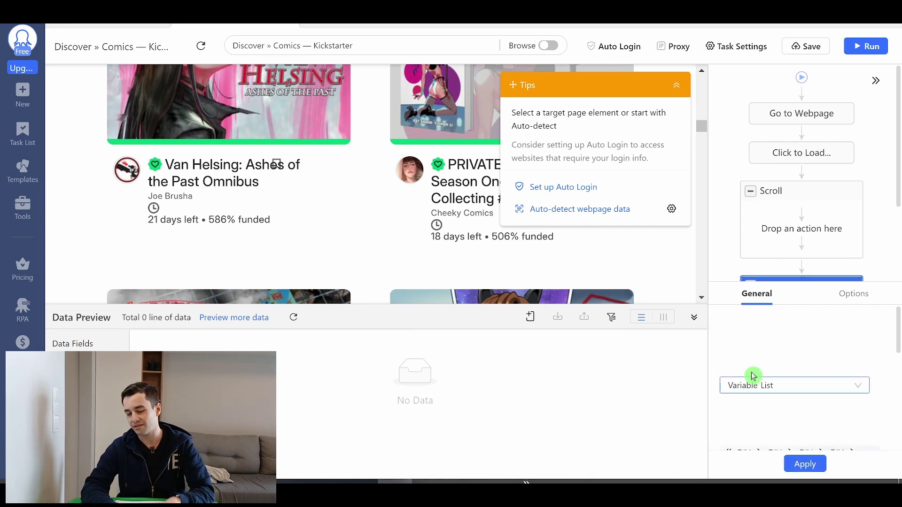
pyautogui.click(804, 464)
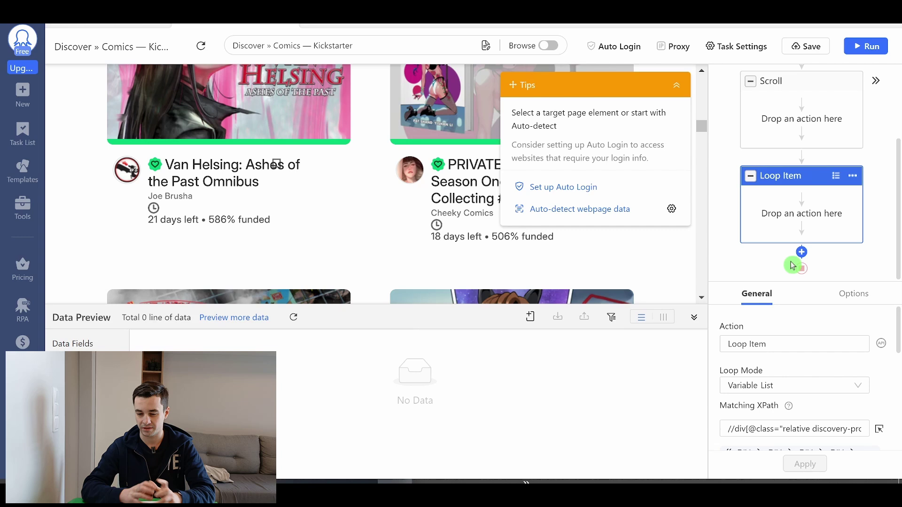
# - Set the Variable List loop to wait 1s before action, apply it, and view its matched loop items
pyautogui.click(852, 294)
pyautogui.click(724, 342)
pyautogui.click(770, 359)
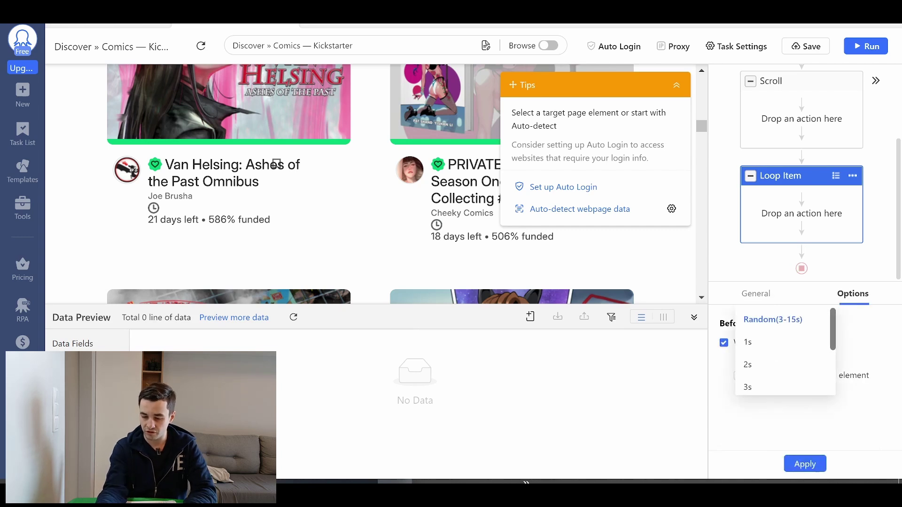
pyautogui.click(771, 342)
pyautogui.click(805, 464)
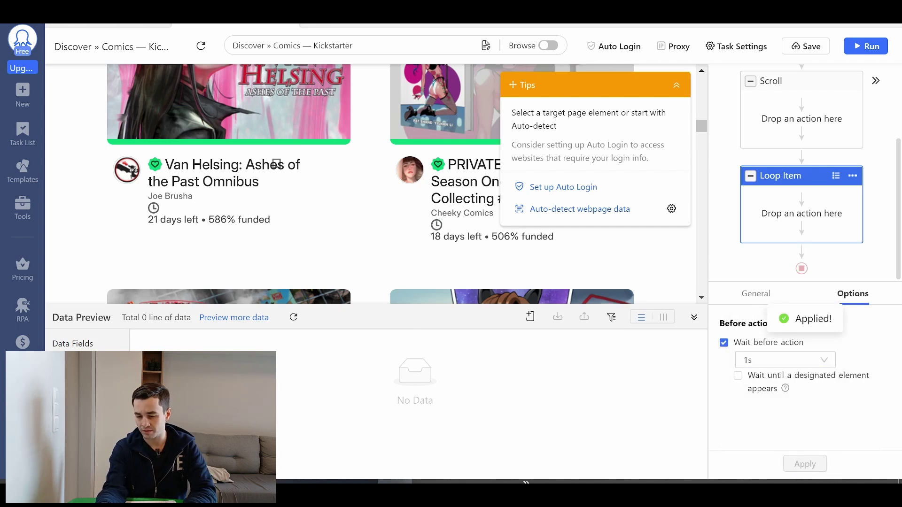
pyautogui.click(756, 294)
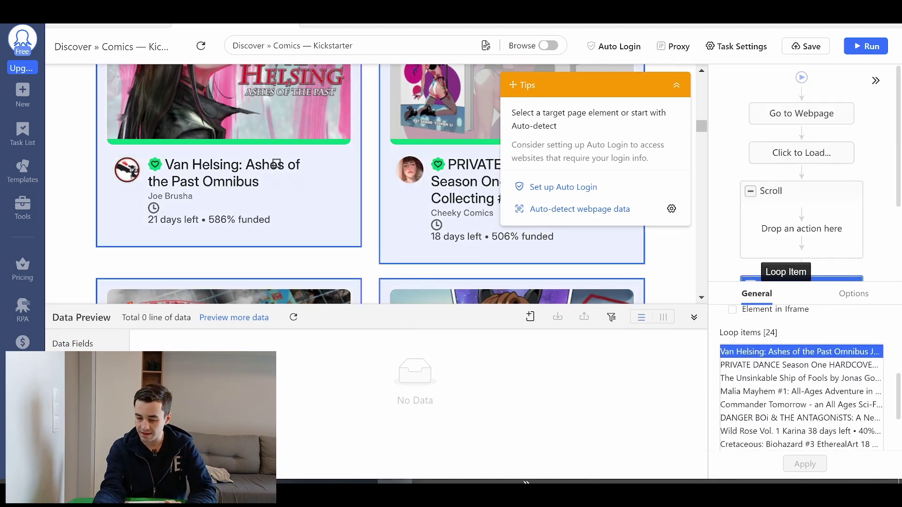
# - Examine the Variable List loop's settings and matched loop items against the highlighted project cards and the workflow order
pyautogui.scroll(-1, 801, 400)
pyautogui.scroll(1, 801, 399)
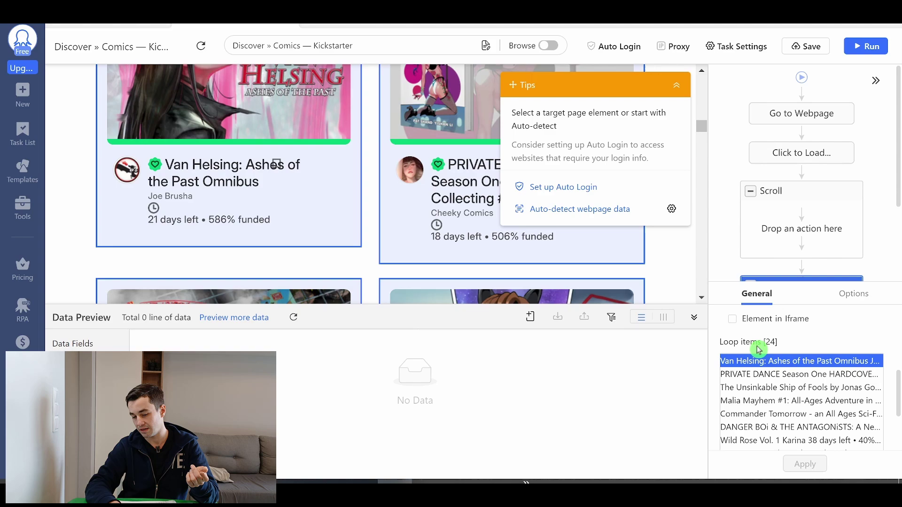
pyautogui.scroll(3, 766, 355)
pyautogui.scroll(-2, 819, 216)
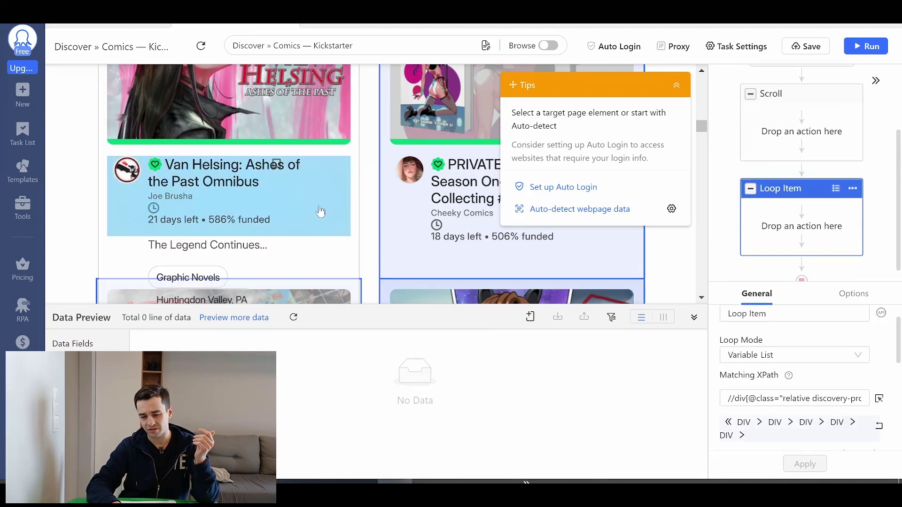
pyautogui.scroll(-20, 320, 212)
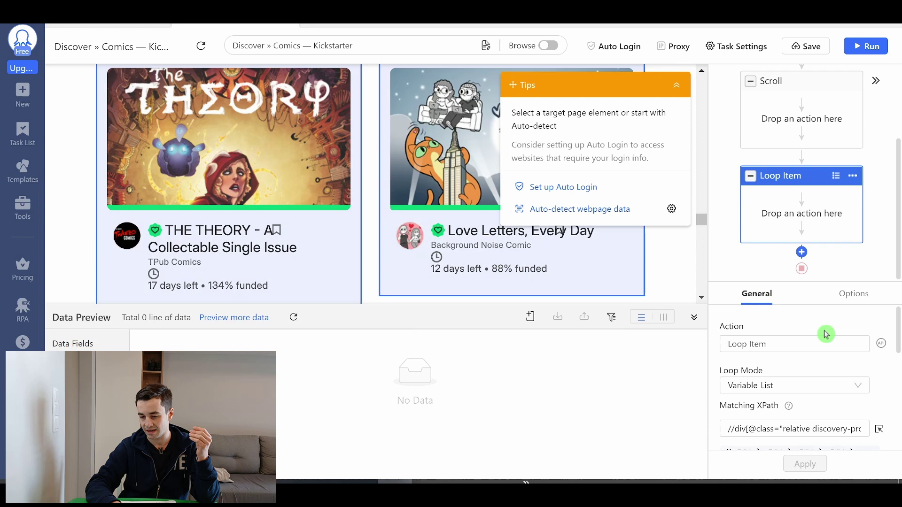
pyautogui.scroll(-5, 822, 352)
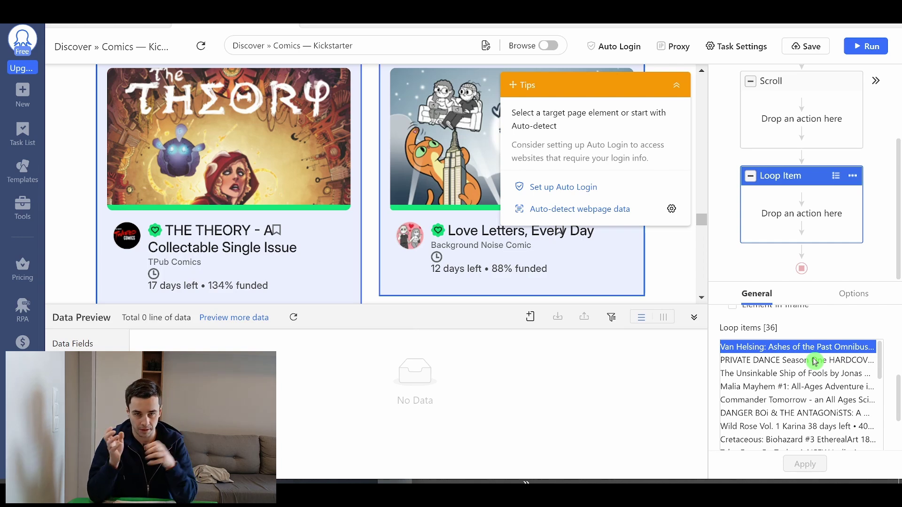
pyautogui.scroll(2, 837, 132)
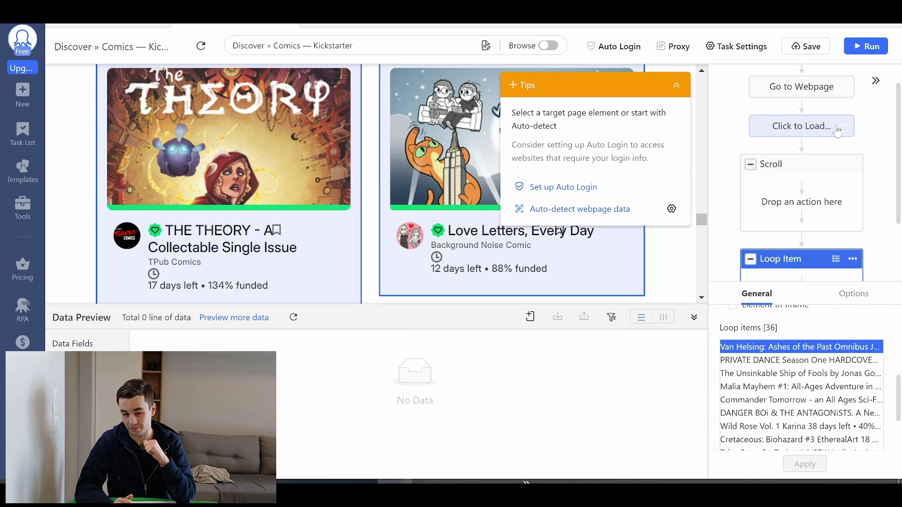
pyautogui.scroll(-2, 837, 132)
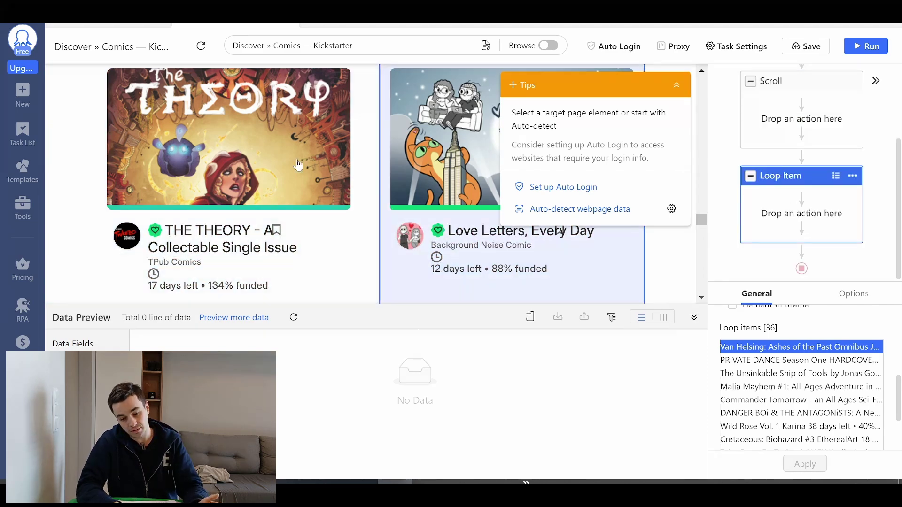
# - Extract the text of the "Van Helsing: Ashes of the Past Omnibus" card title inside the Loop Item loop and preview its data
pyautogui.scroll(10, 172, 178)
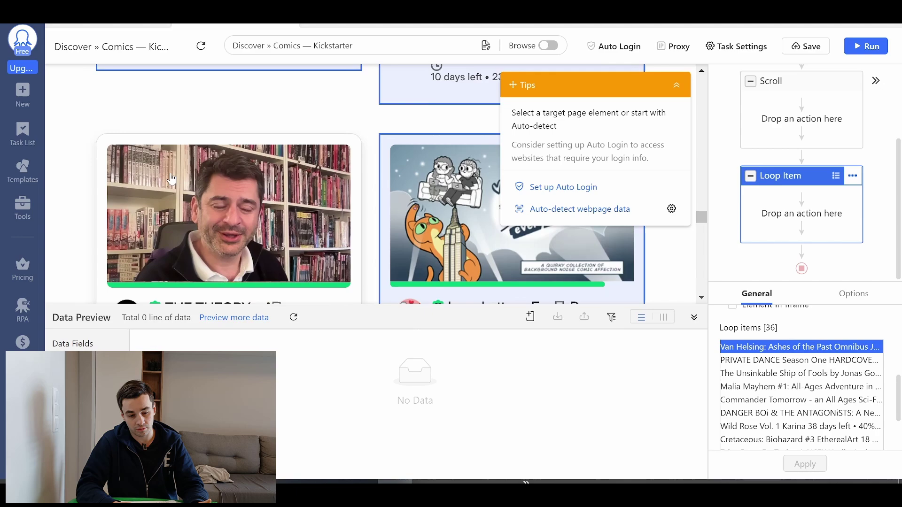
pyautogui.scroll(2, 171, 178)
pyautogui.click(207, 146)
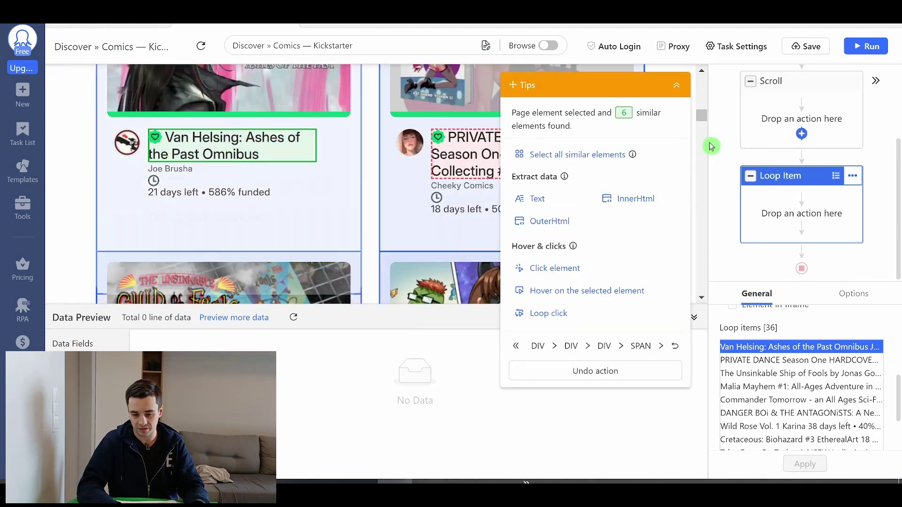
pyautogui.click(539, 200)
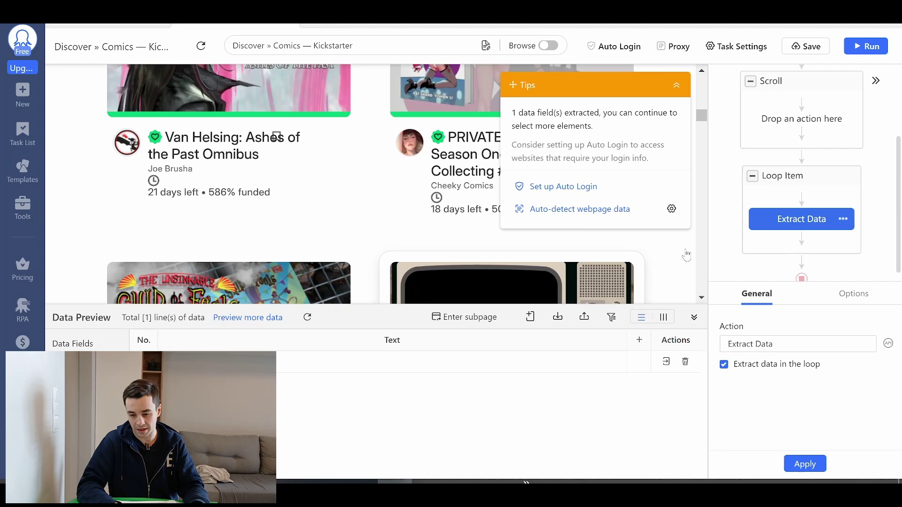
pyautogui.click(805, 176)
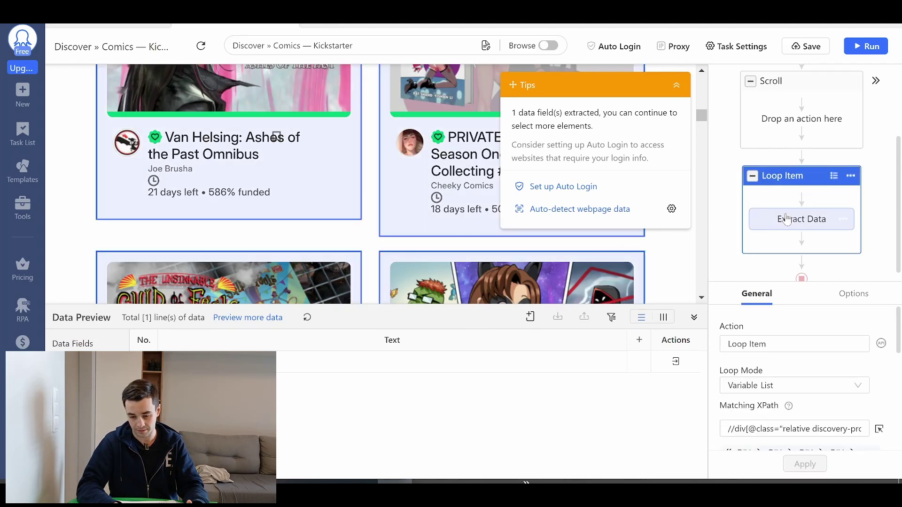
pyautogui.click(771, 219)
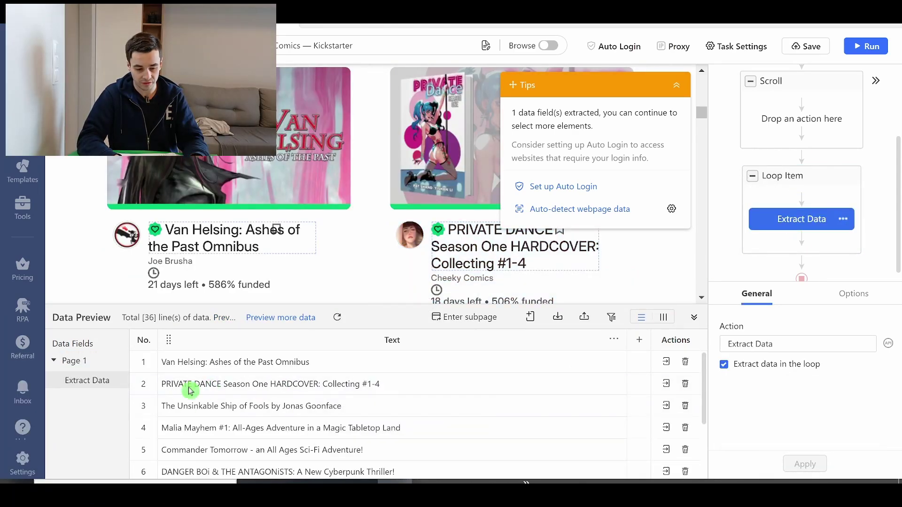
# - Rename the extracted text field as "Title" and look through its preview rows
pyautogui.doubleClick(393, 340)
pyautogui.write('Title')
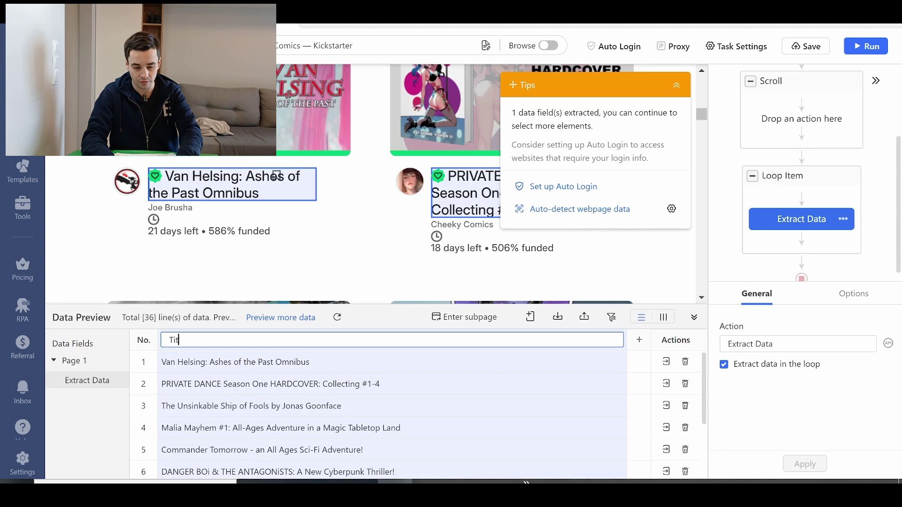
pyautogui.press('Return')
pyautogui.scroll(-2, 388, 343)
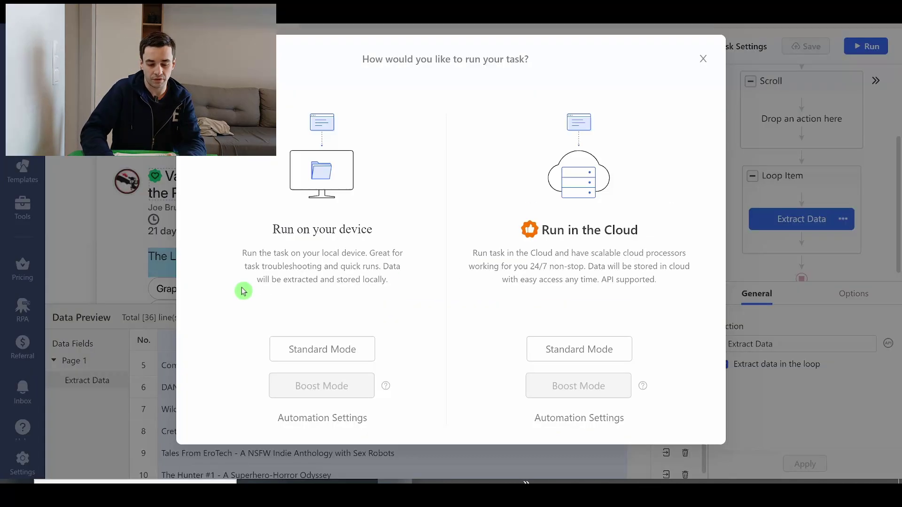
# - Run the task on the local device in Standard Mode and check its event log and data list
pyautogui.click(333, 361)
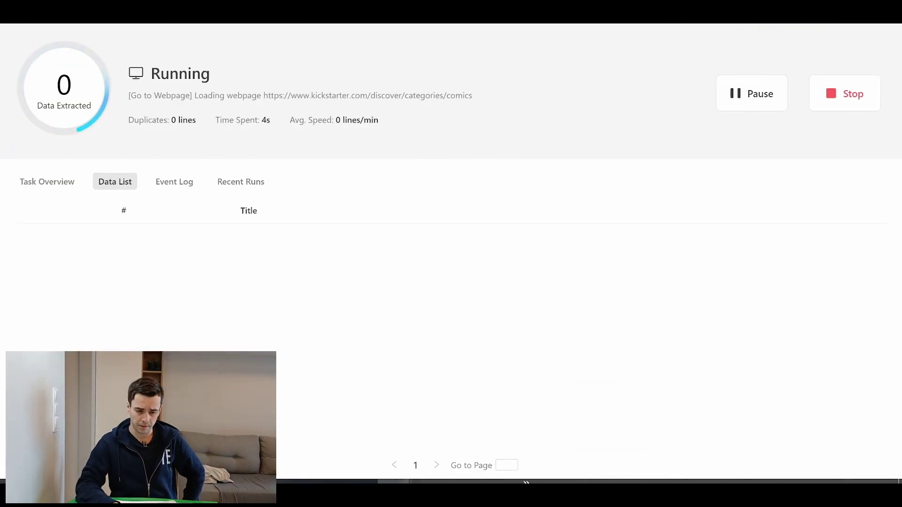
pyautogui.click(169, 186)
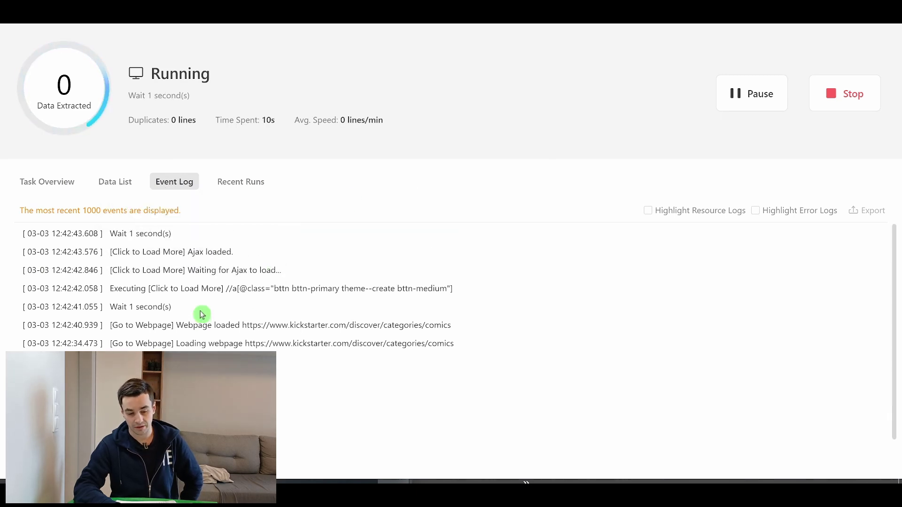
pyautogui.click(117, 193)
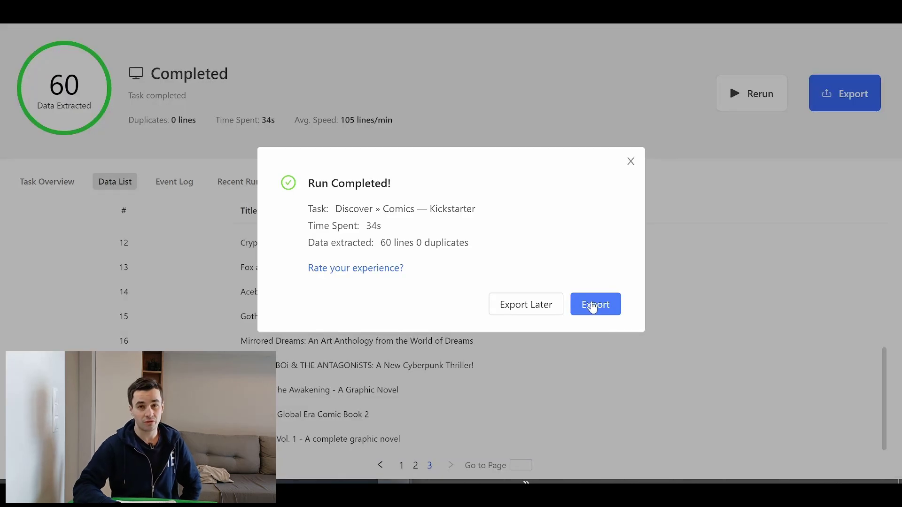
# - Export the scraped data as Excel and review the list of project titles in the exported sheet
pyautogui.click(593, 308)
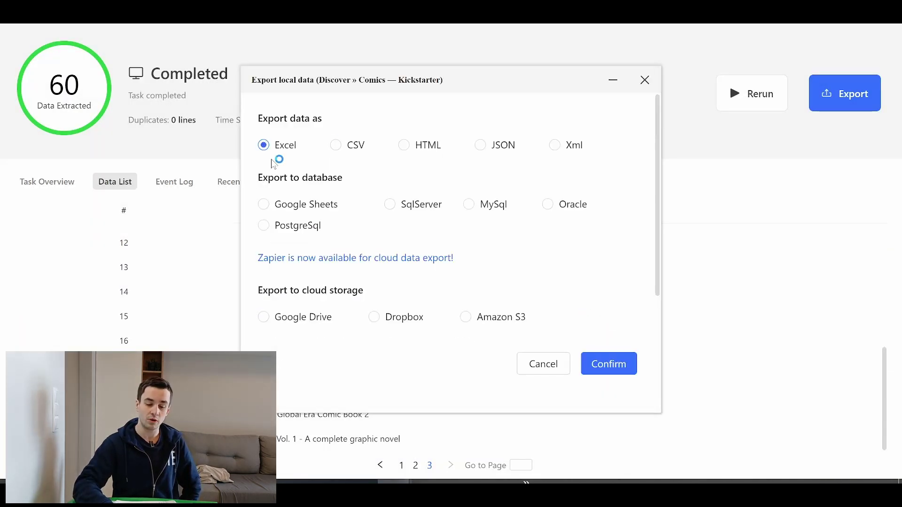
pyautogui.click(607, 365)
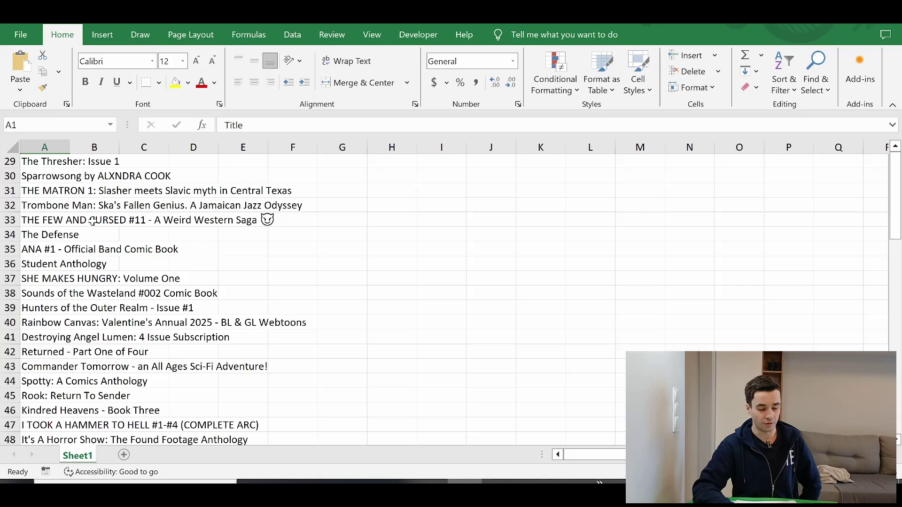
pyautogui.scroll(-9, 93, 221)
pyautogui.scroll(6, 92, 221)
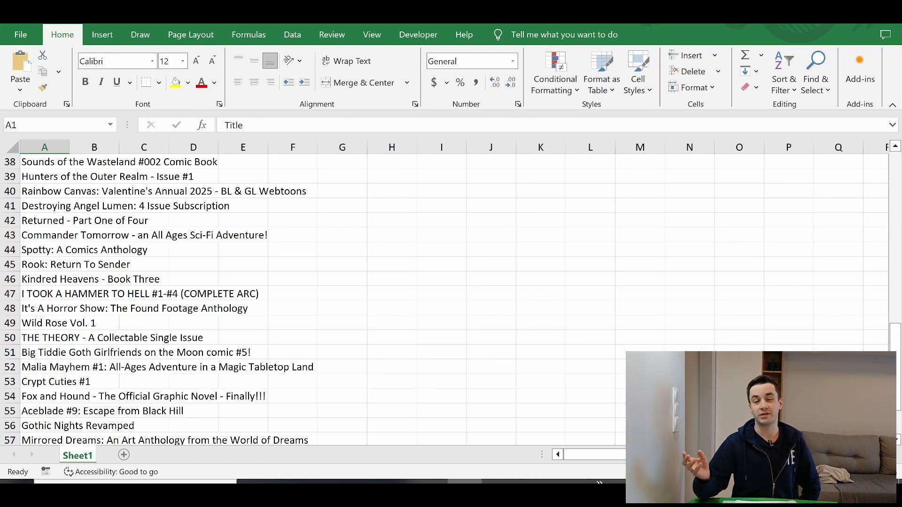
pyautogui.scroll(12, 336, 255)
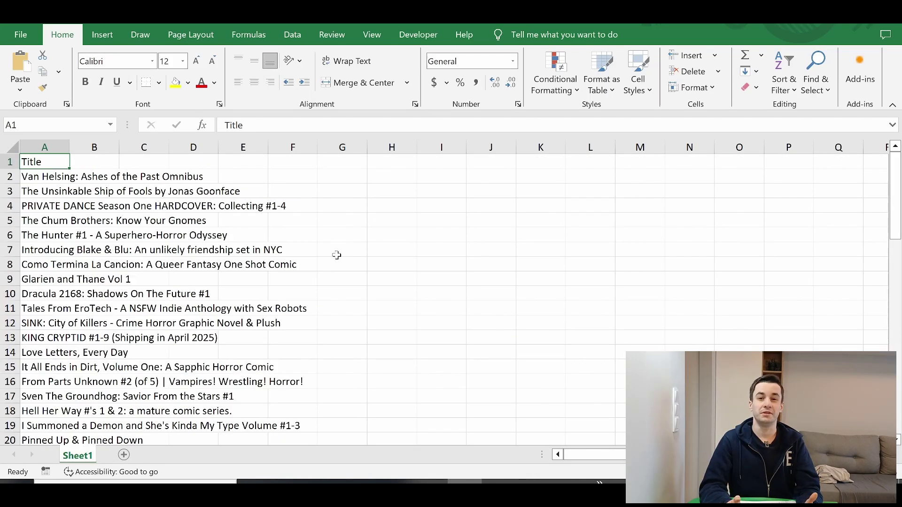